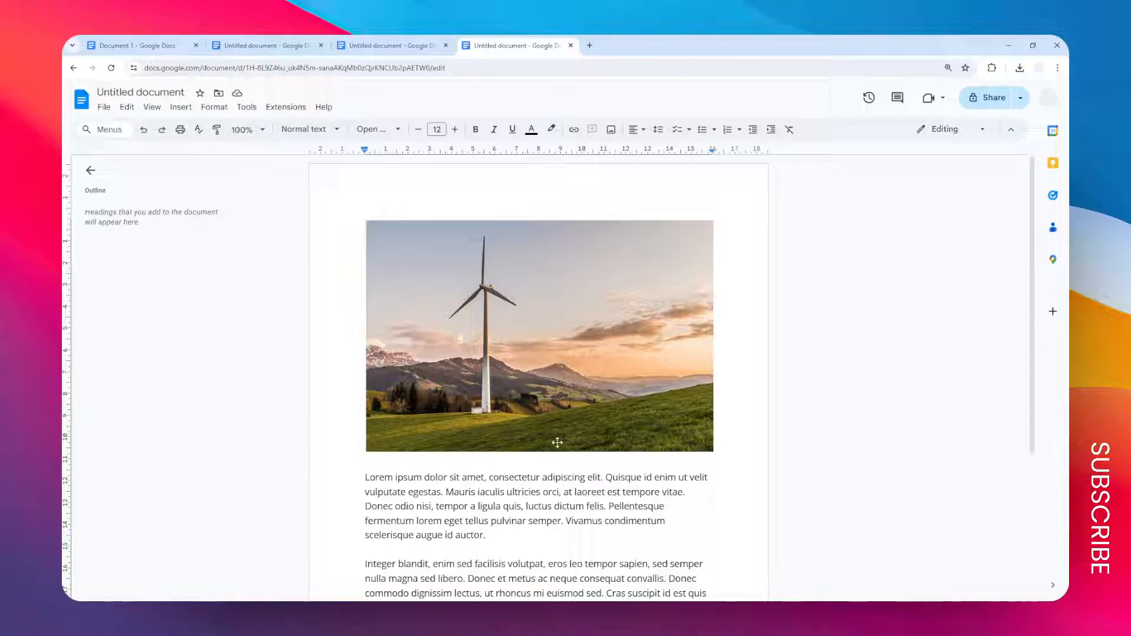
- Add the caption "Caption here" on a new line directly below the image and centre-align it
{"action": "key", "text": "Return"}
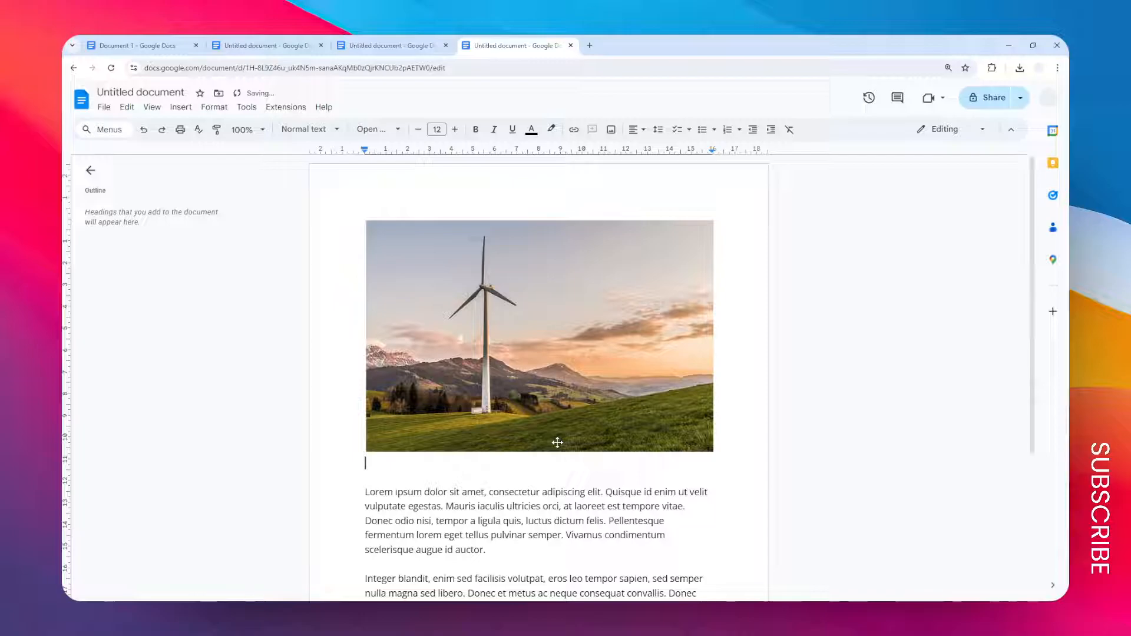
{"action": "type", "text": "Caption here"}
{"action": "left_click_drag", "start_coordinate": [436, 463], "coordinate": [364, 466]}
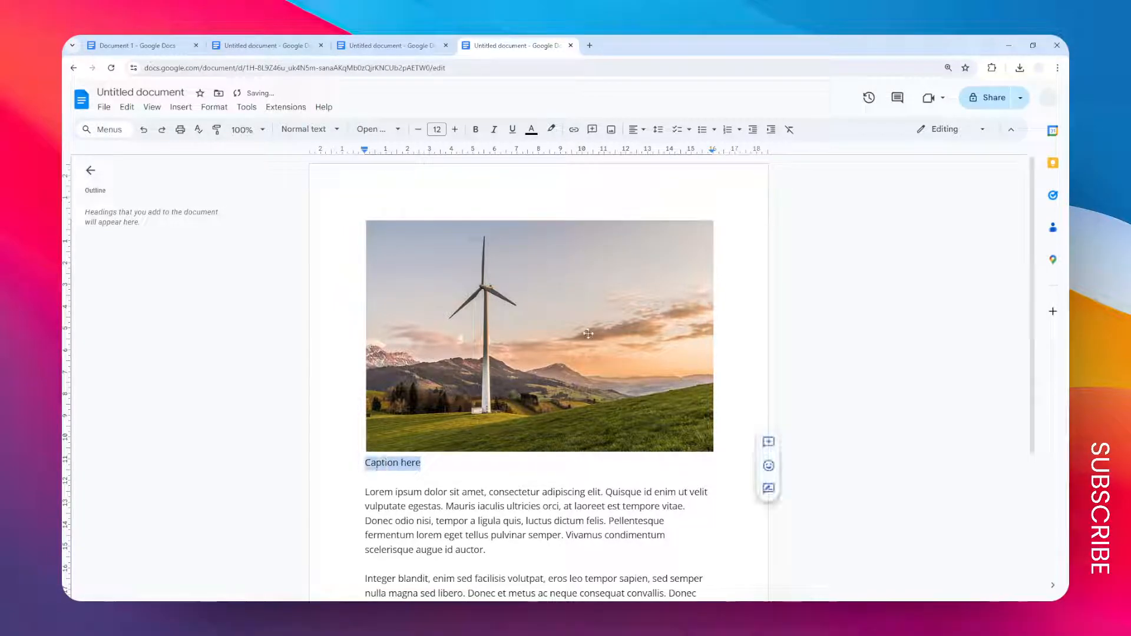
{"action": "left_click", "coordinate": [642, 130]}
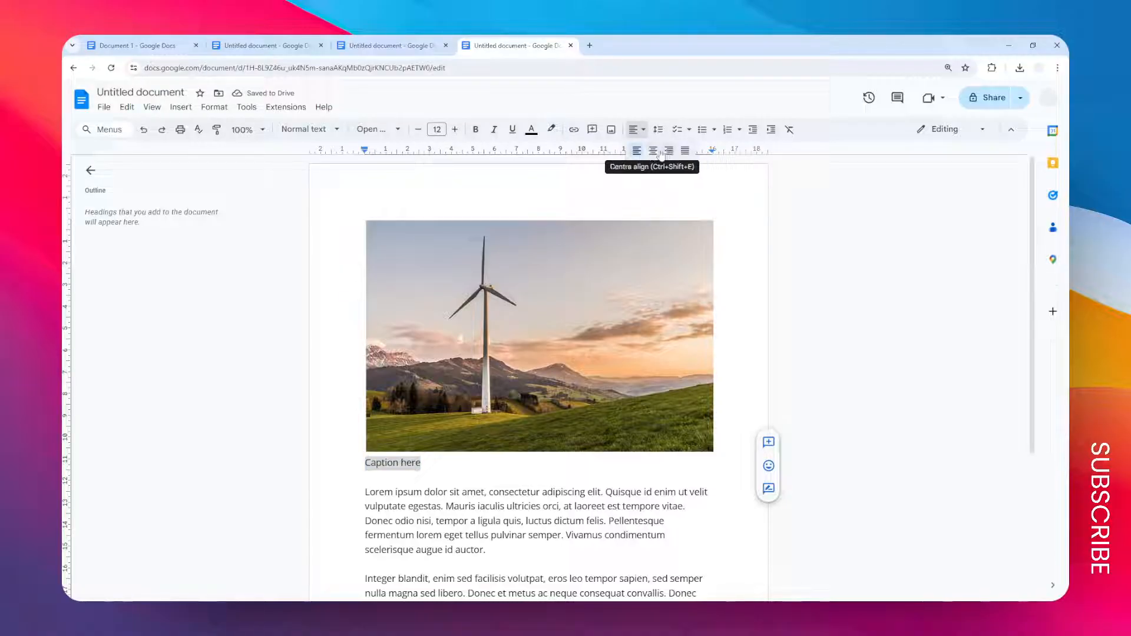
{"action": "left_click", "coordinate": [661, 152]}
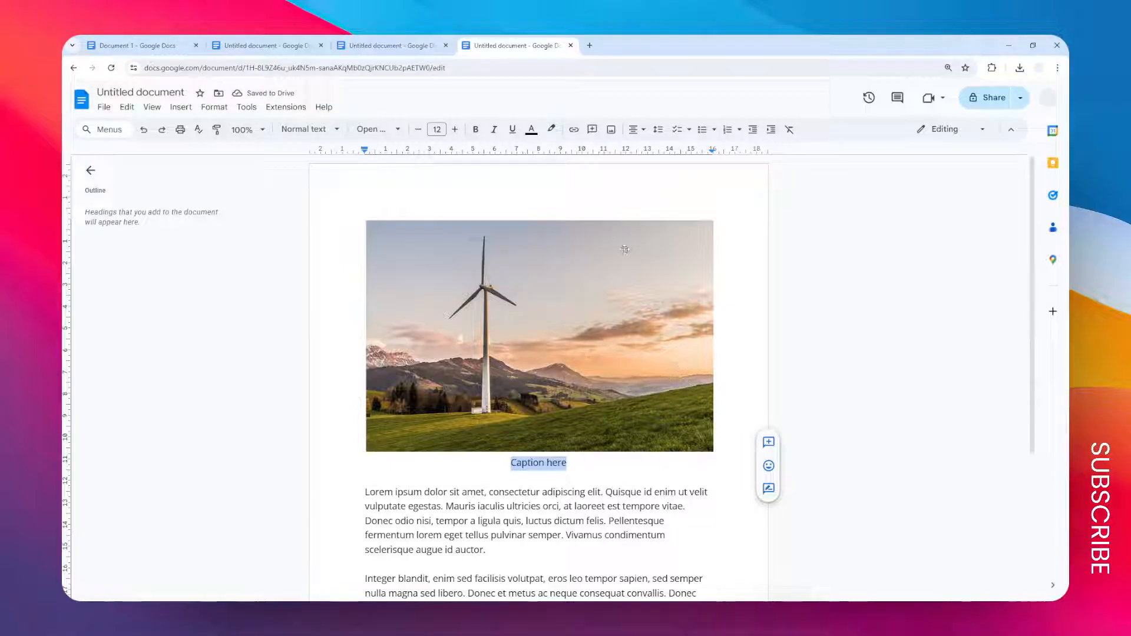
- Format the typed caption as italic, font size 10, in dark grey 4
{"action": "left_click", "coordinate": [419, 131]}
{"action": "left_click", "coordinate": [419, 131]}
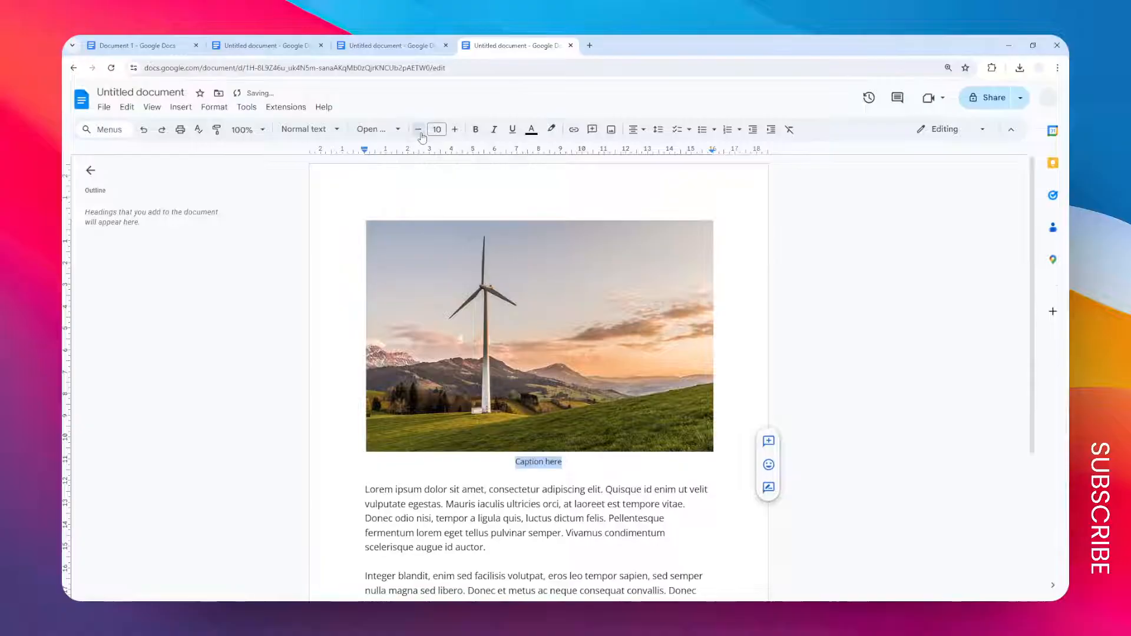
{"action": "left_click", "coordinate": [494, 131]}
{"action": "left_click", "coordinate": [531, 129]}
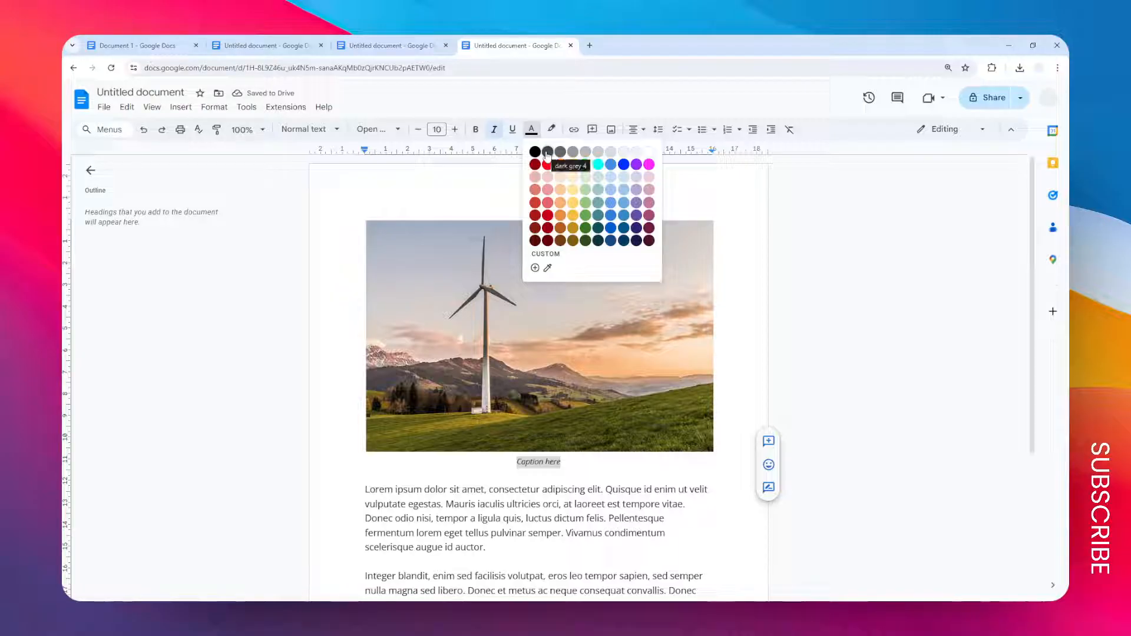
{"action": "left_click", "coordinate": [547, 153]}
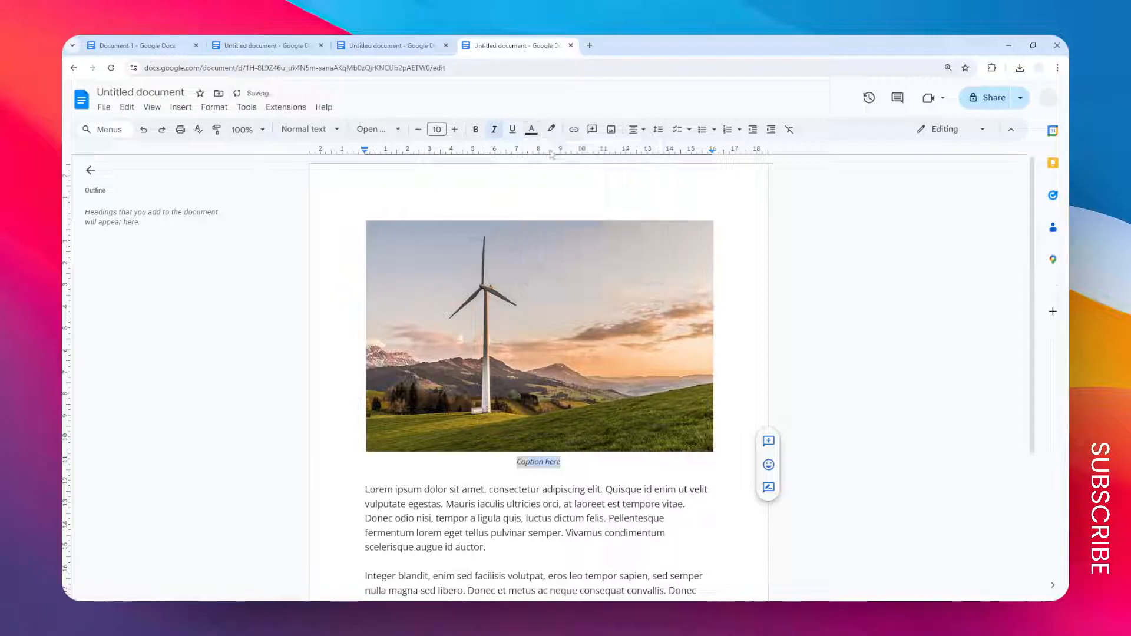
{"action": "left_click", "coordinate": [551, 497]}
{"action": "double_click", "coordinate": [564, 475]}
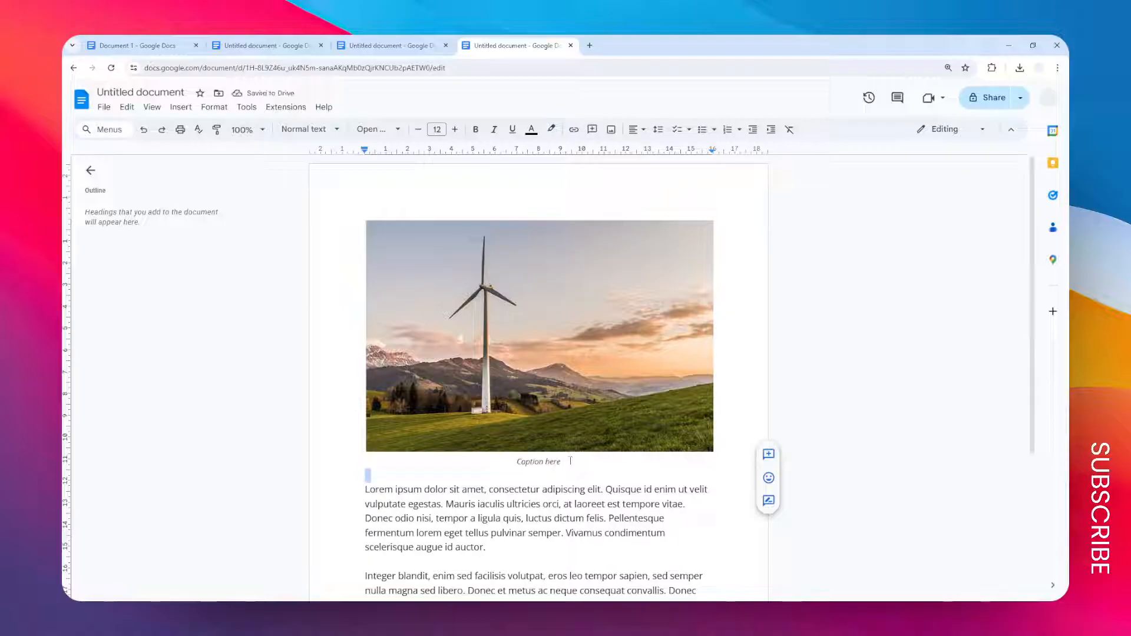
{"action": "left_click", "coordinate": [570, 461]}
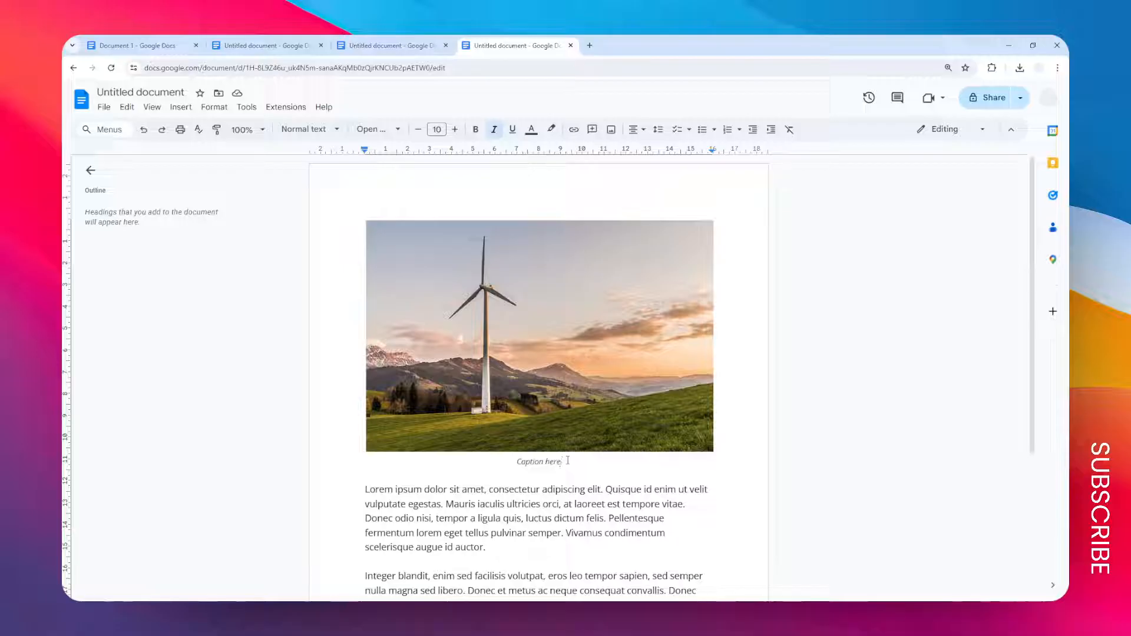
- Replace the typed caption with a new drawing containing a text box that reads "Caption Here" and narrow the box around the text
{"action": "left_click_drag", "start_coordinate": [567, 461], "coordinate": [517, 462]}
{"action": "key", "text": "BackSpace"}
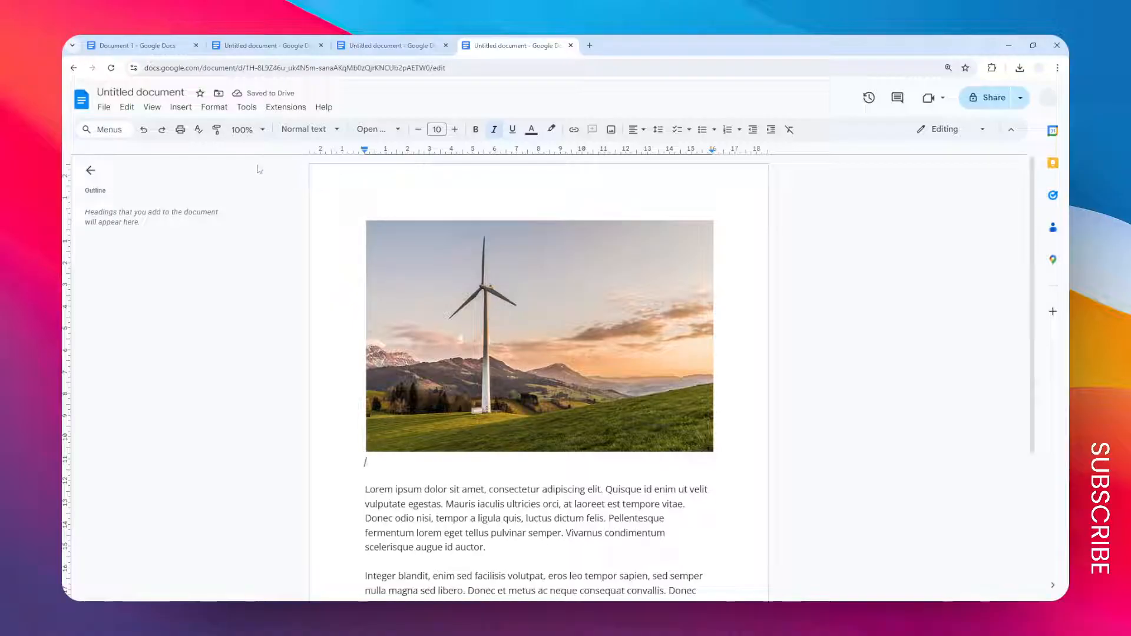
{"action": "left_click", "coordinate": [187, 109]}
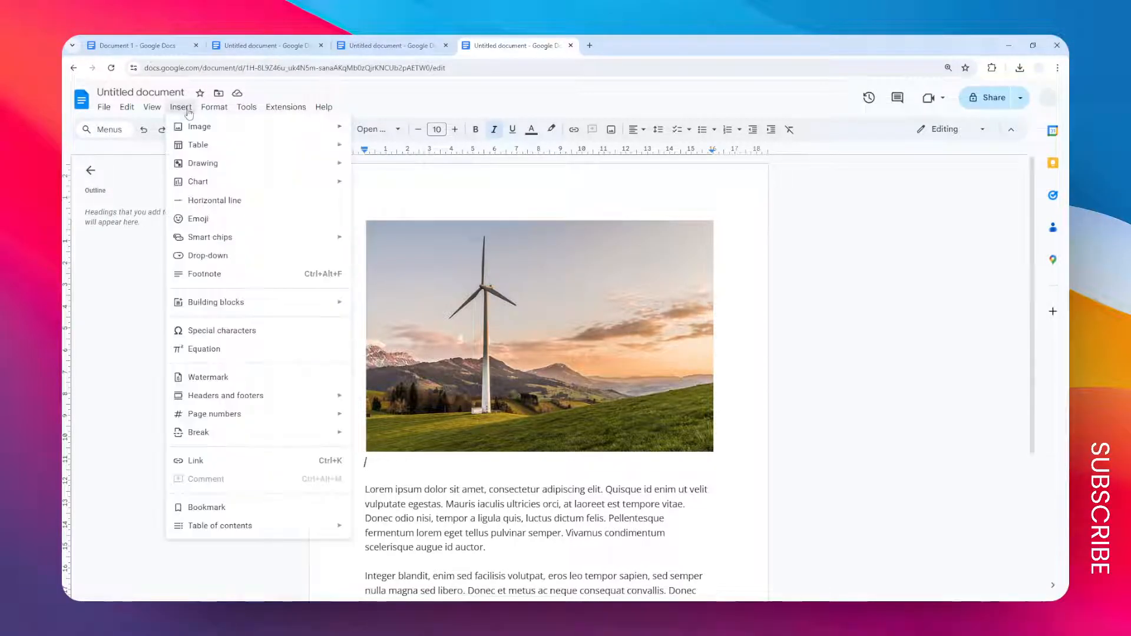
{"action": "mouse_move", "coordinate": [232, 172]}
{"action": "left_click", "coordinate": [443, 171]}
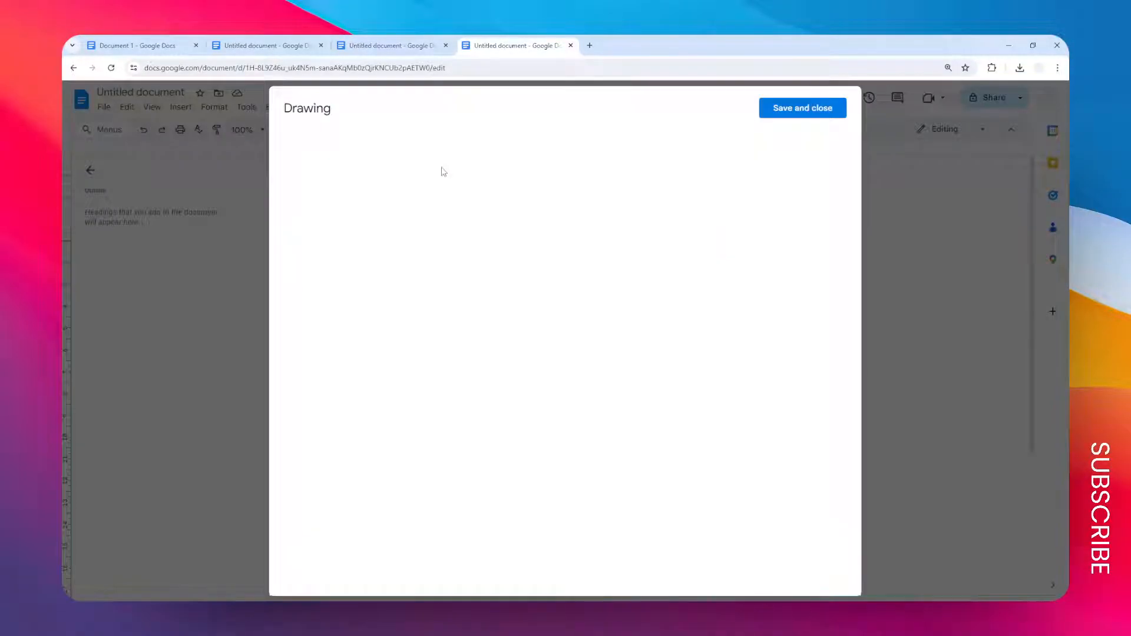
{"action": "left_click", "coordinate": [478, 146]}
{"action": "left_click_drag", "start_coordinate": [314, 198], "coordinate": [454, 223]}
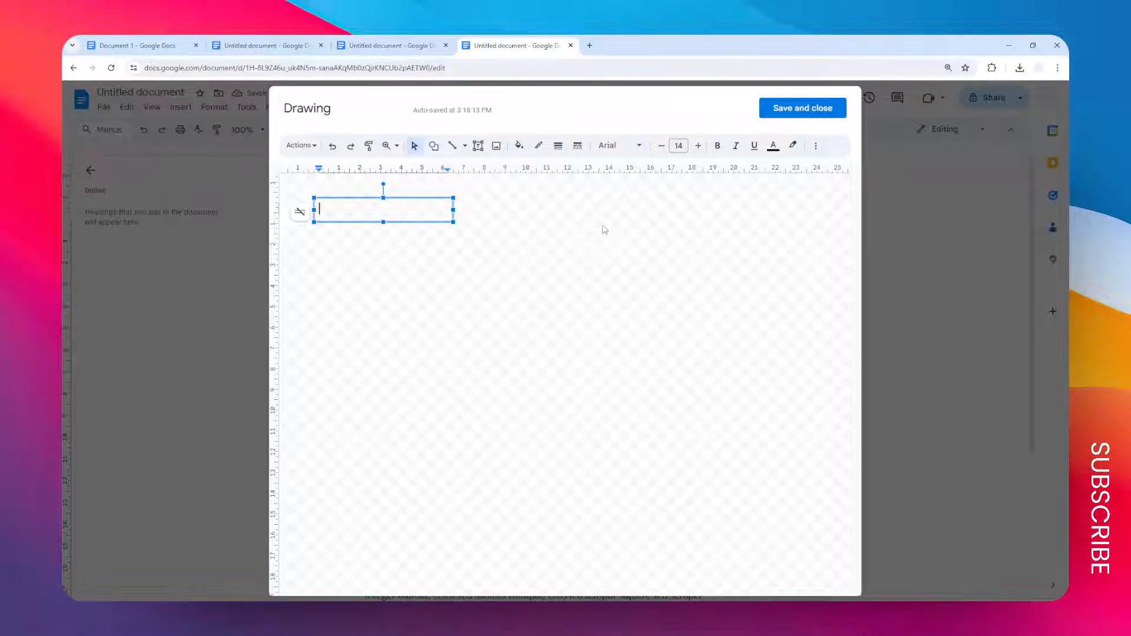
{"action": "type", "text": "Caption Here"}
{"action": "left_click_drag", "start_coordinate": [453, 210], "coordinate": [404, 211]}
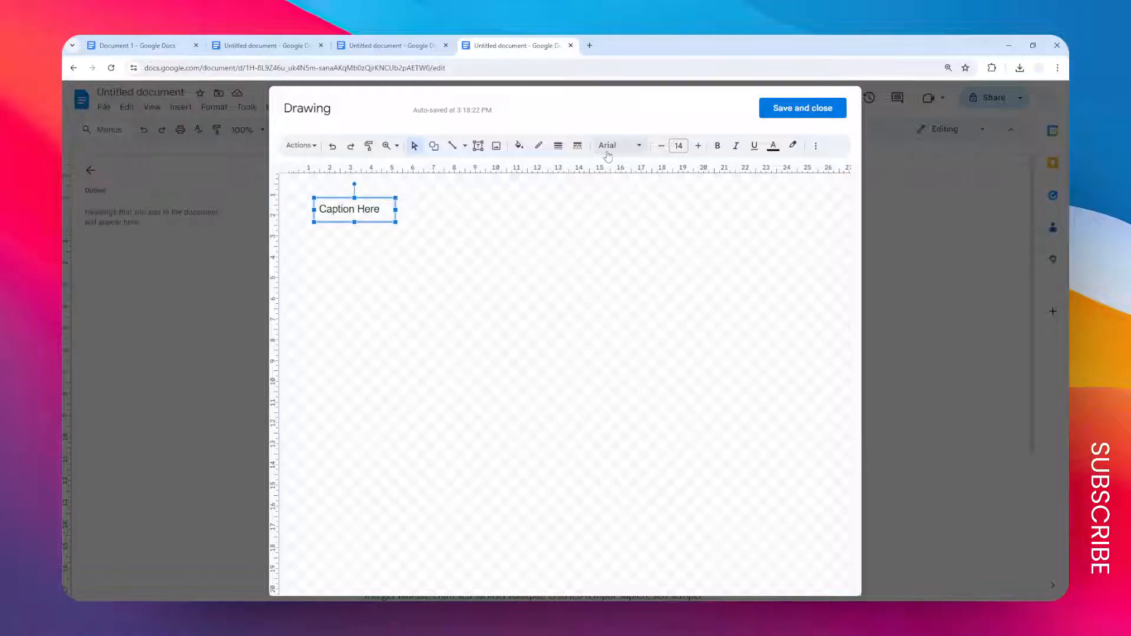
- Italicise the whole caption in the text box and save the drawing into the document
{"action": "double_click", "coordinate": [362, 218]}
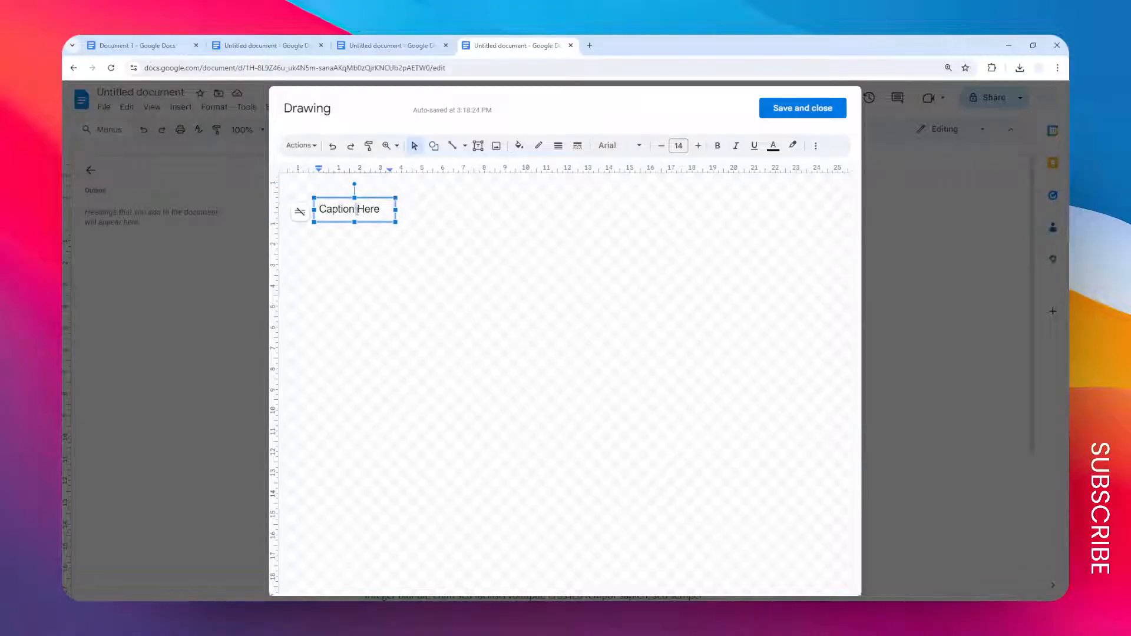
{"action": "key", "text": "ctrl+a"}
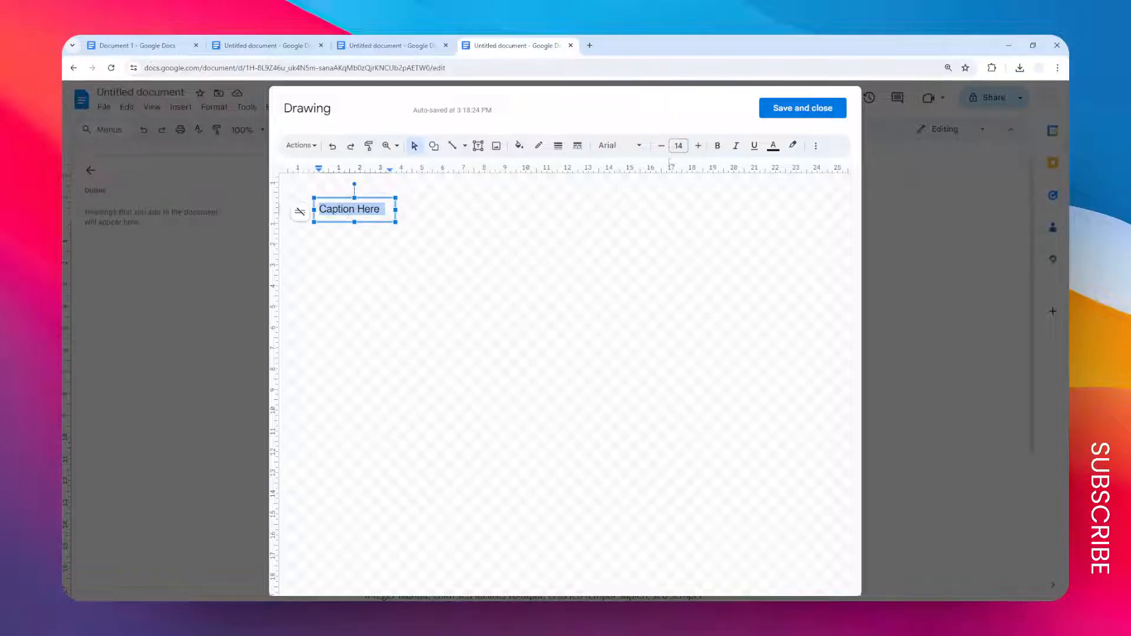
{"action": "left_click", "coordinate": [737, 147]}
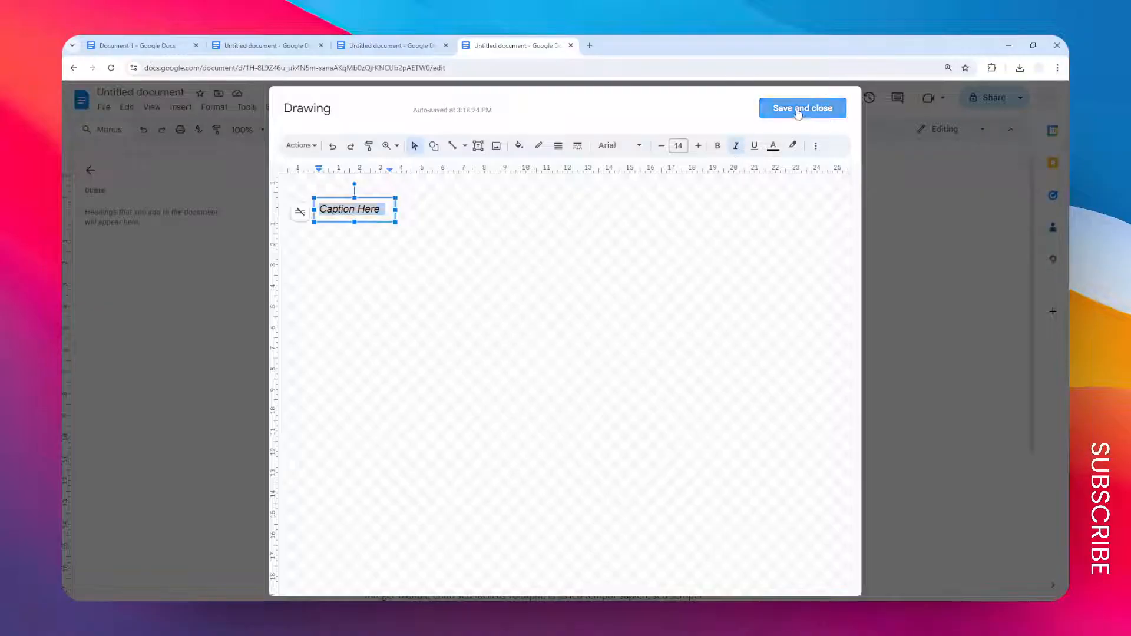
{"action": "left_click", "coordinate": [799, 109]}
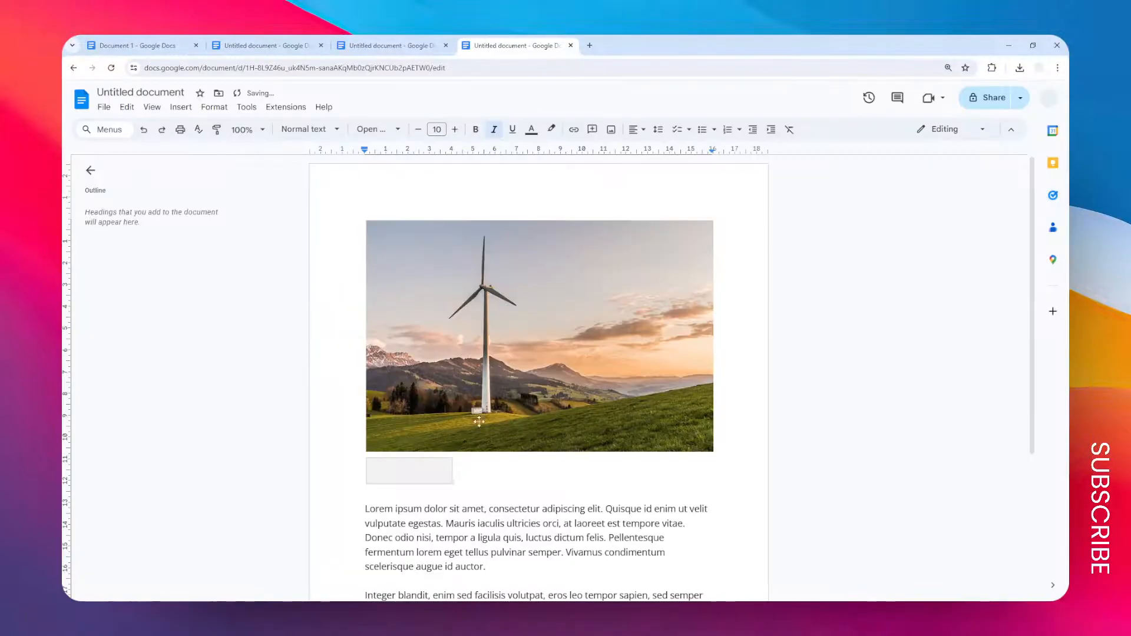
- Shrink the caption drawing, set it in front of text and centre it just beneath the image
{"action": "left_click", "coordinate": [410, 471]}
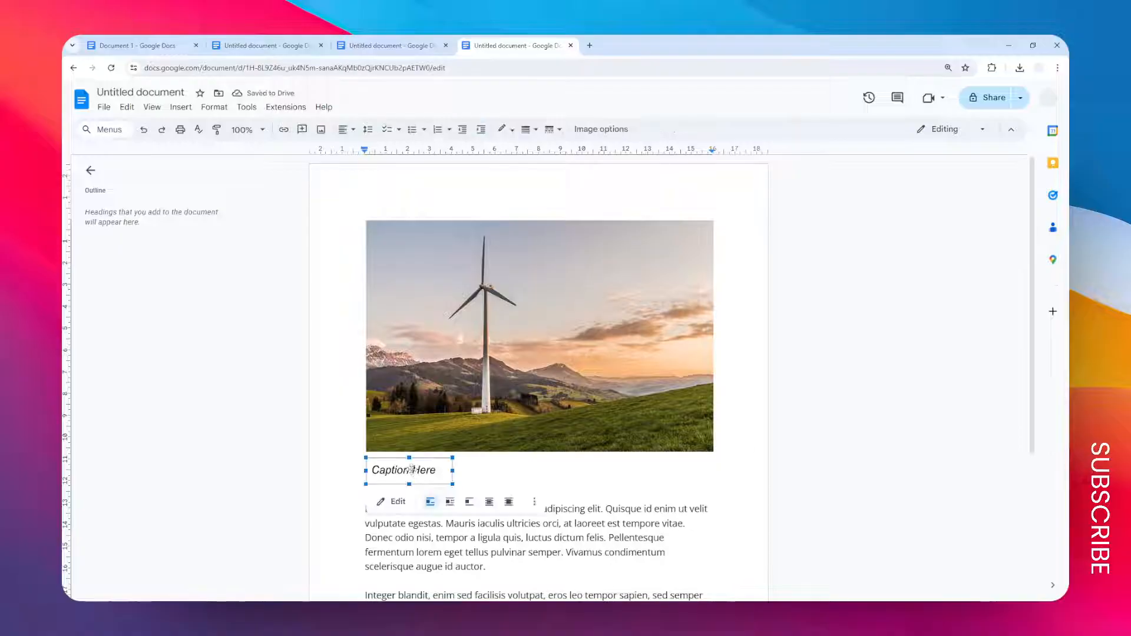
{"action": "left_click_drag", "start_coordinate": [452, 484], "coordinate": [424, 475]}
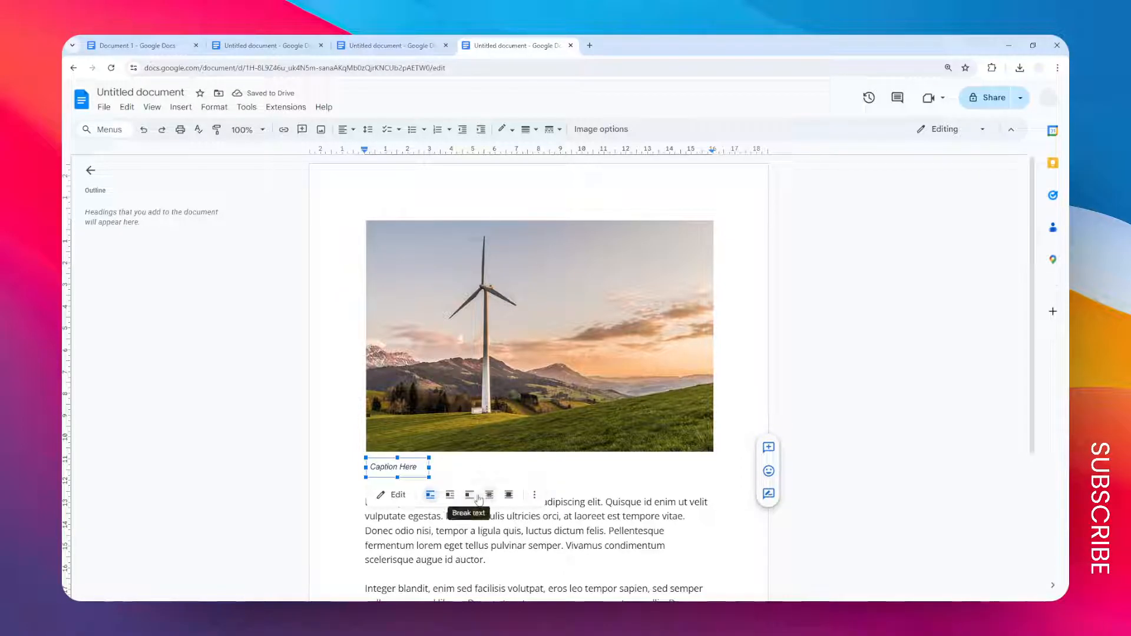
{"action": "left_click", "coordinate": [510, 497]}
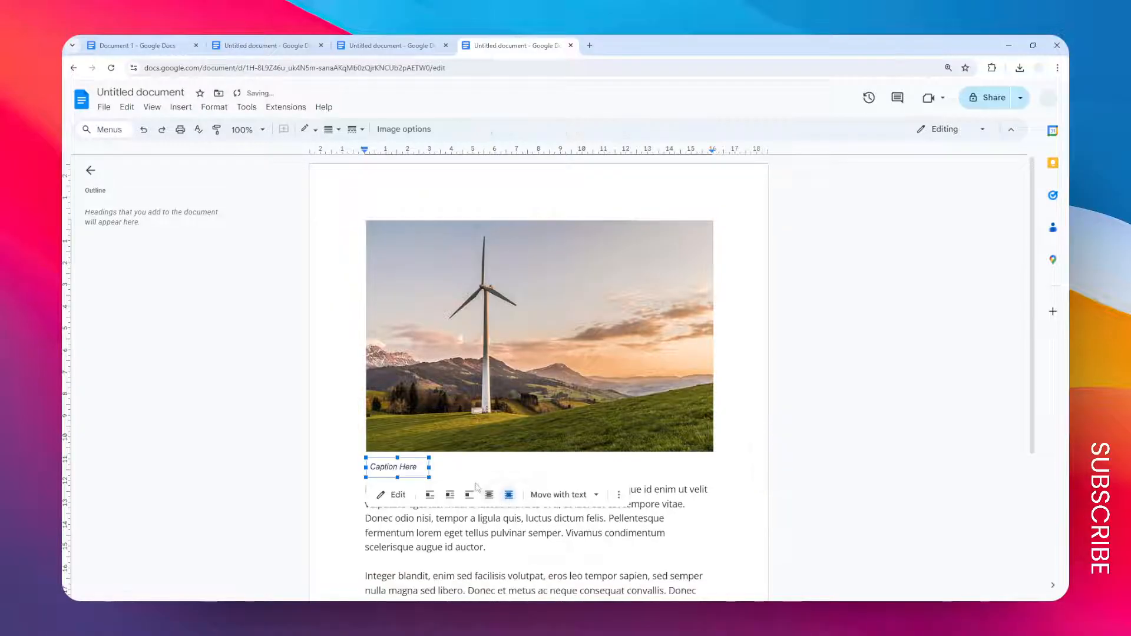
{"action": "left_click_drag", "start_coordinate": [398, 468], "coordinate": [542, 459]}
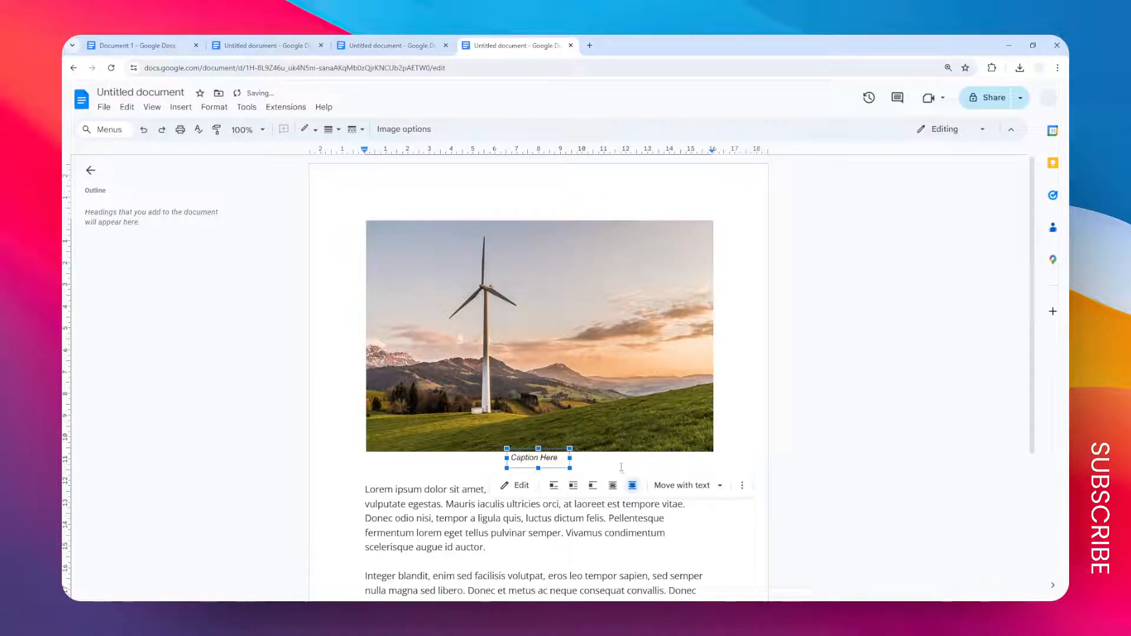
{"action": "left_click", "coordinate": [805, 474]}
- Delete the caption drawing beneath the image and copy the wind turbine image
{"action": "left_click", "coordinate": [535, 461]}
{"action": "key", "text": "Delete"}
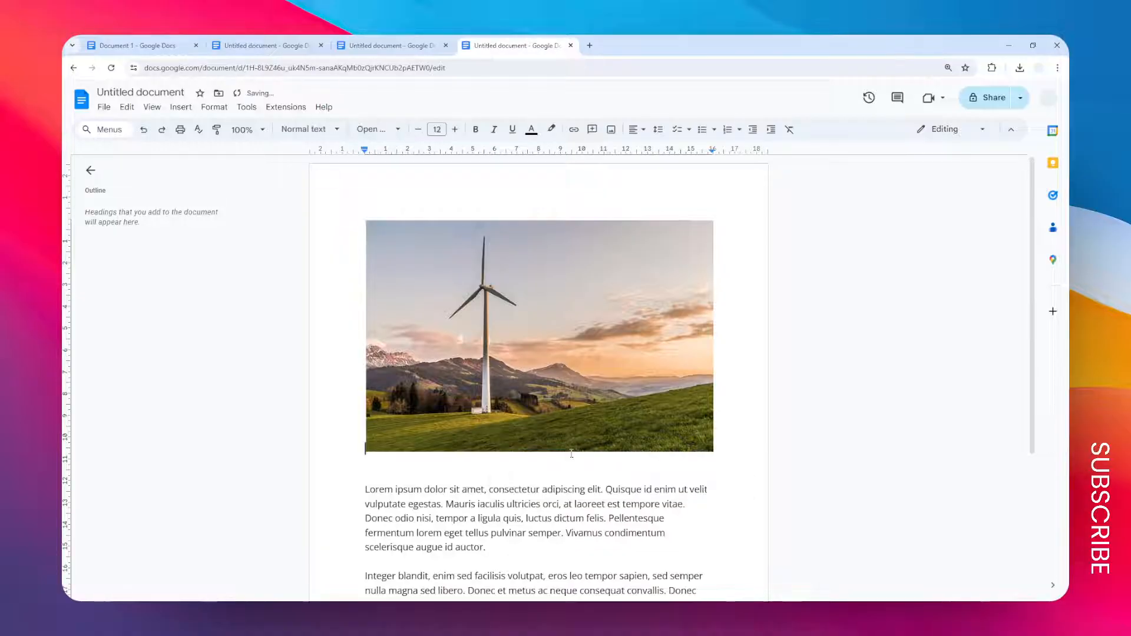
{"action": "right_click", "coordinate": [575, 353]}
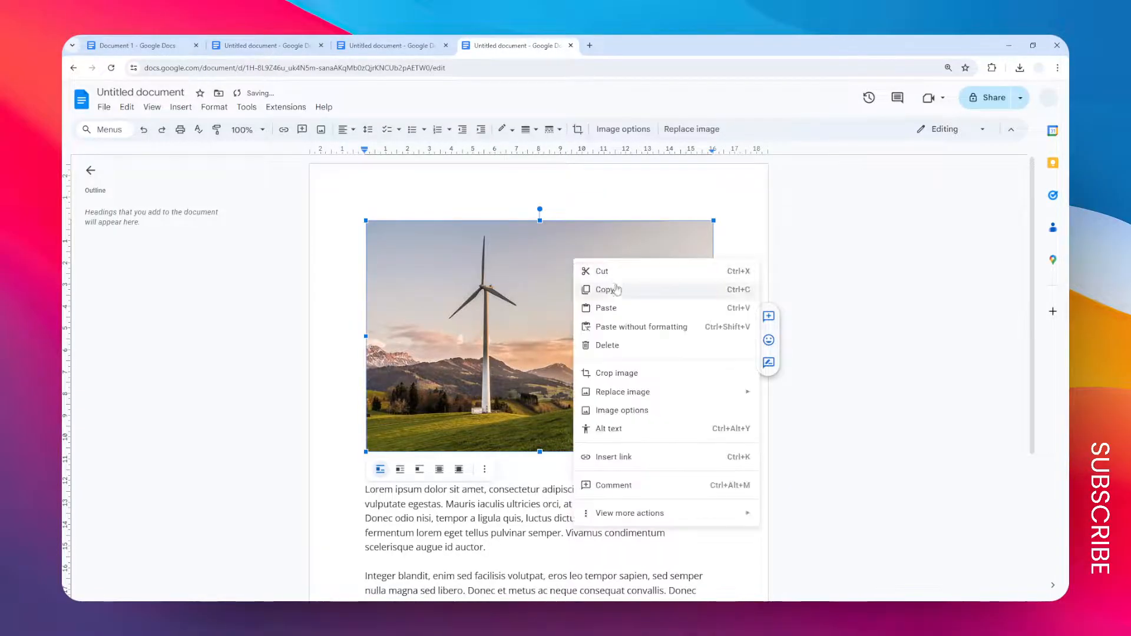
{"action": "left_click", "coordinate": [613, 290]}
- Start a new drawing on a blank line below the image and paste the copied wind turbine image into it
{"action": "left_click", "coordinate": [420, 476]}
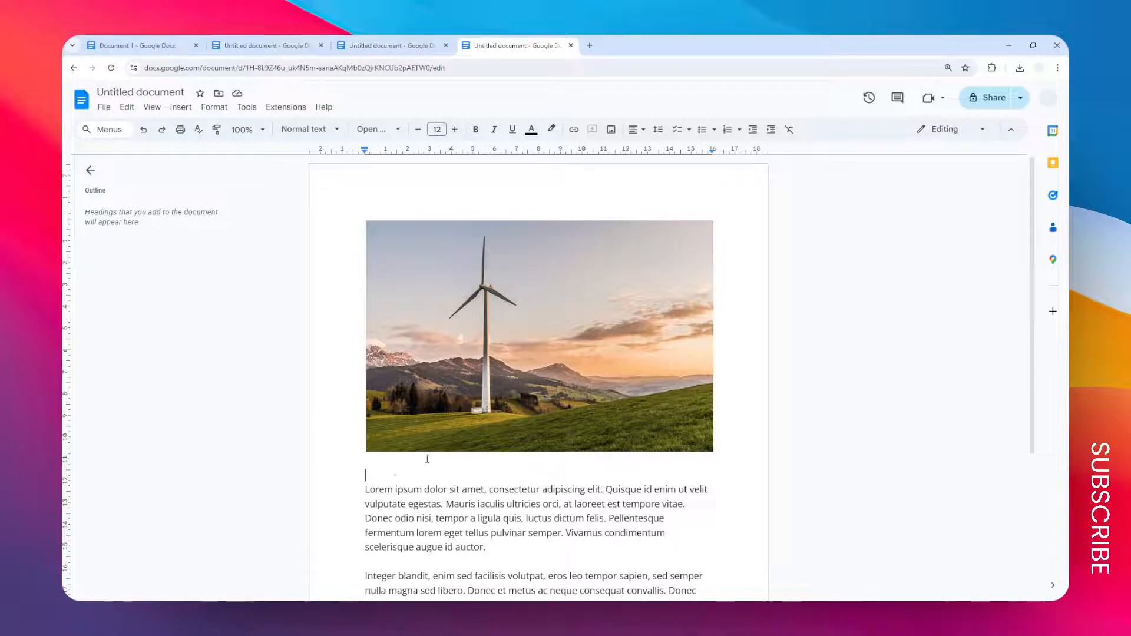
{"action": "key", "text": "Return"}
{"action": "key", "text": "Up"}
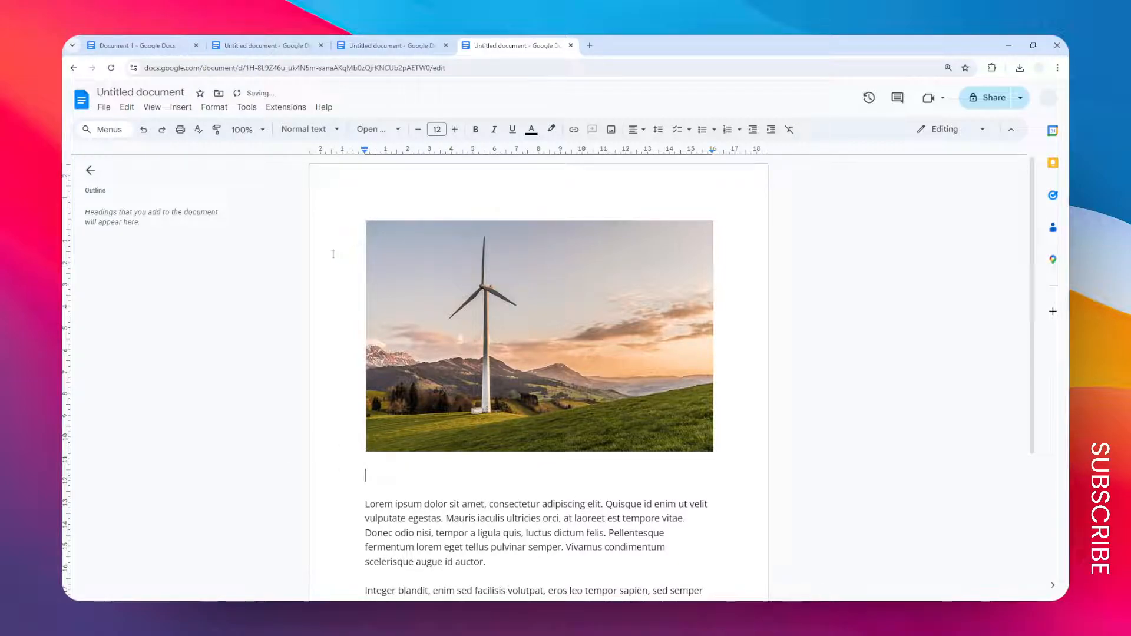
{"action": "left_click", "coordinate": [181, 107]}
{"action": "mouse_move", "coordinate": [239, 163]}
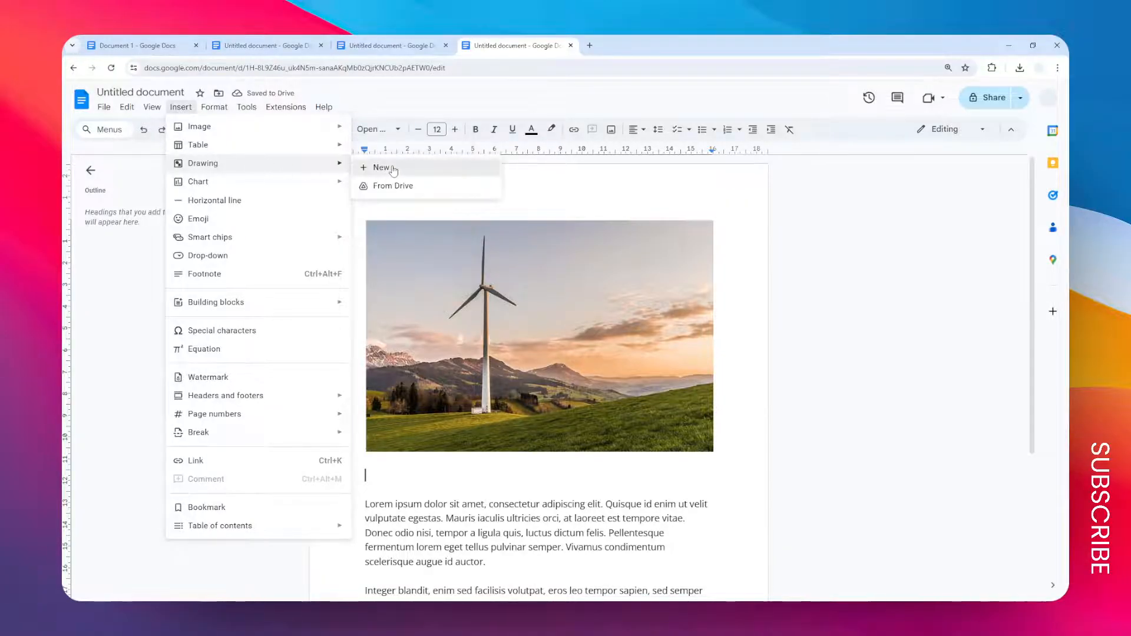
{"action": "left_click", "coordinate": [386, 168]}
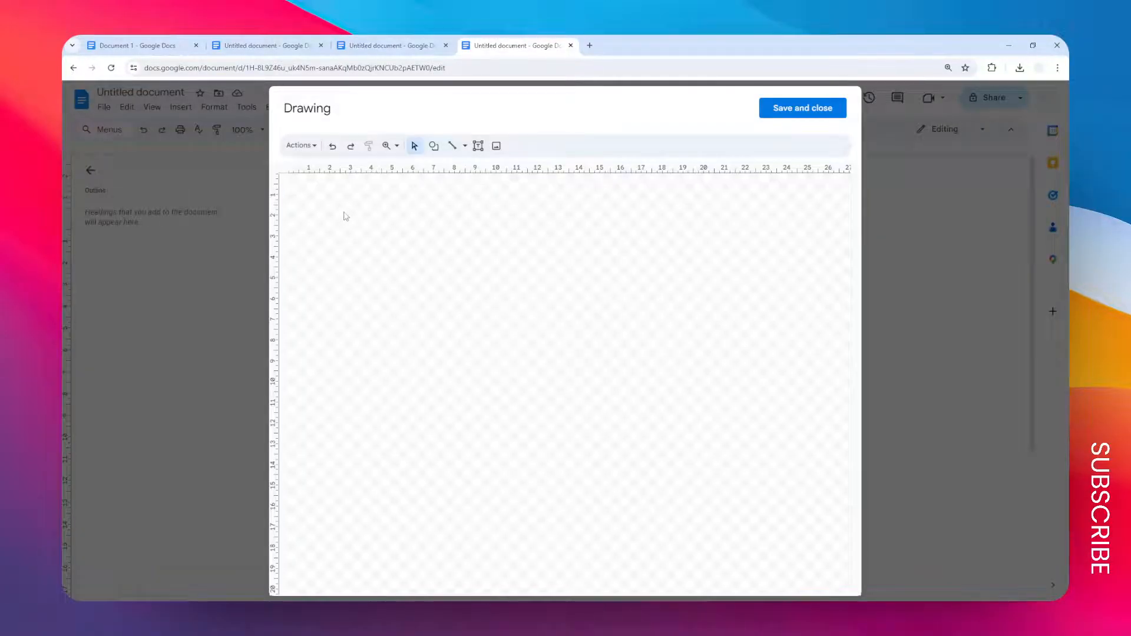
{"action": "right_click", "coordinate": [311, 204]}
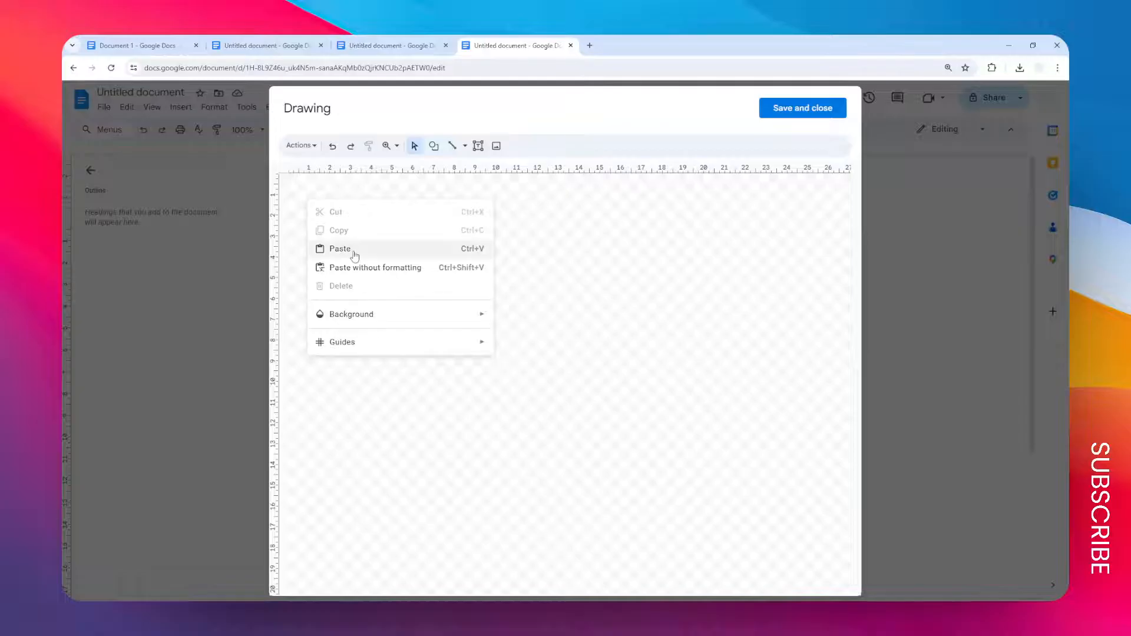
{"action": "left_click", "coordinate": [354, 249]}
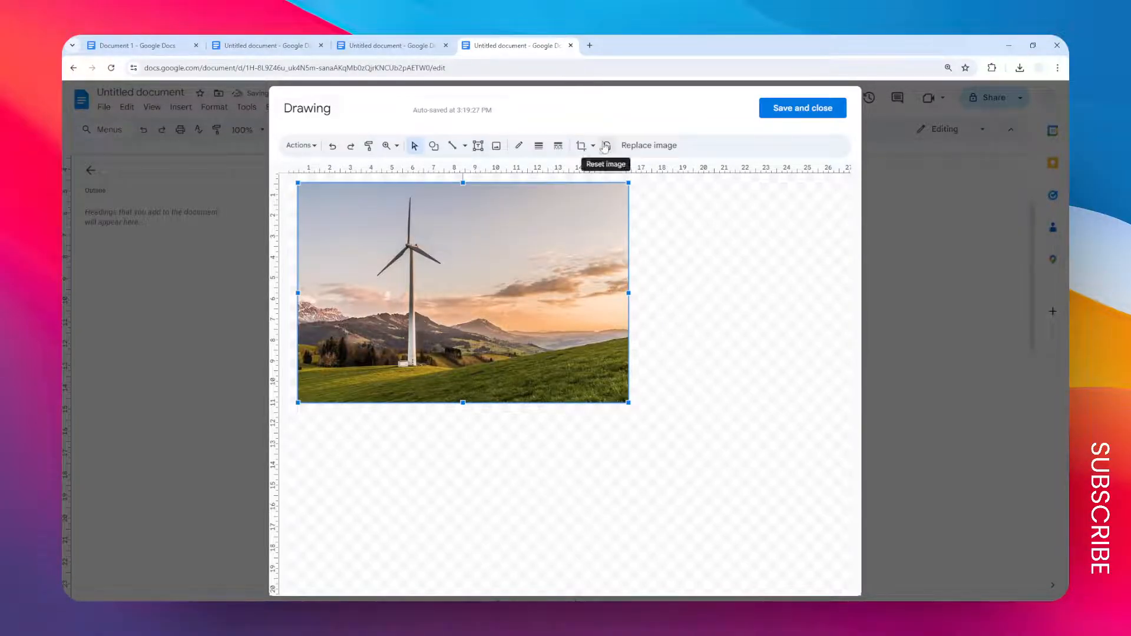
{"action": "left_click", "coordinate": [717, 268]}
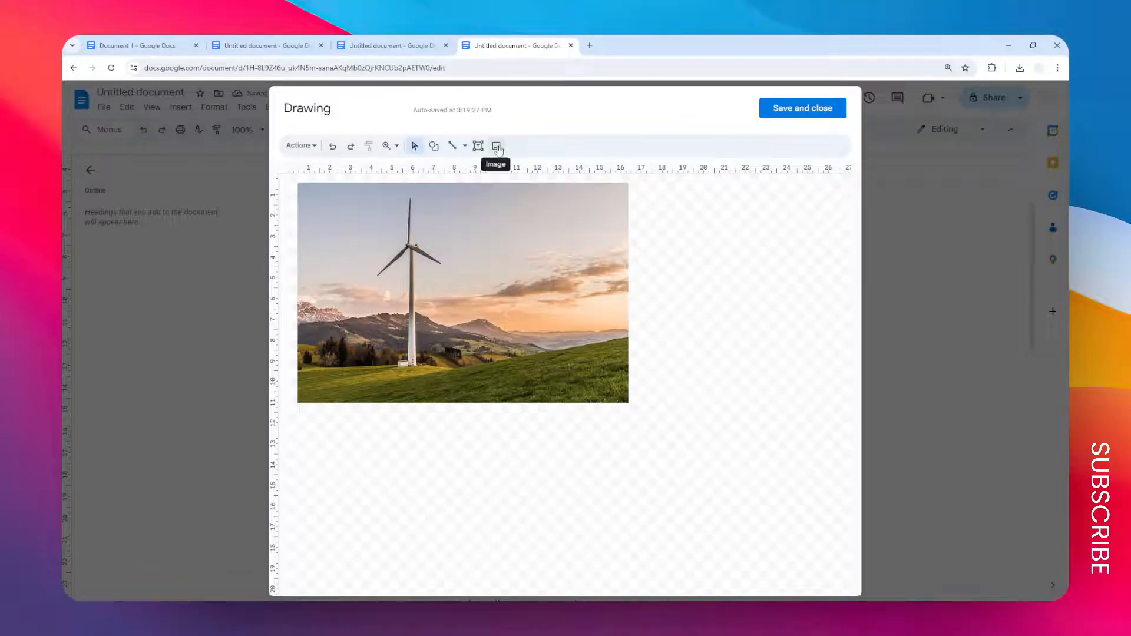
{"action": "left_click", "coordinate": [497, 146]}
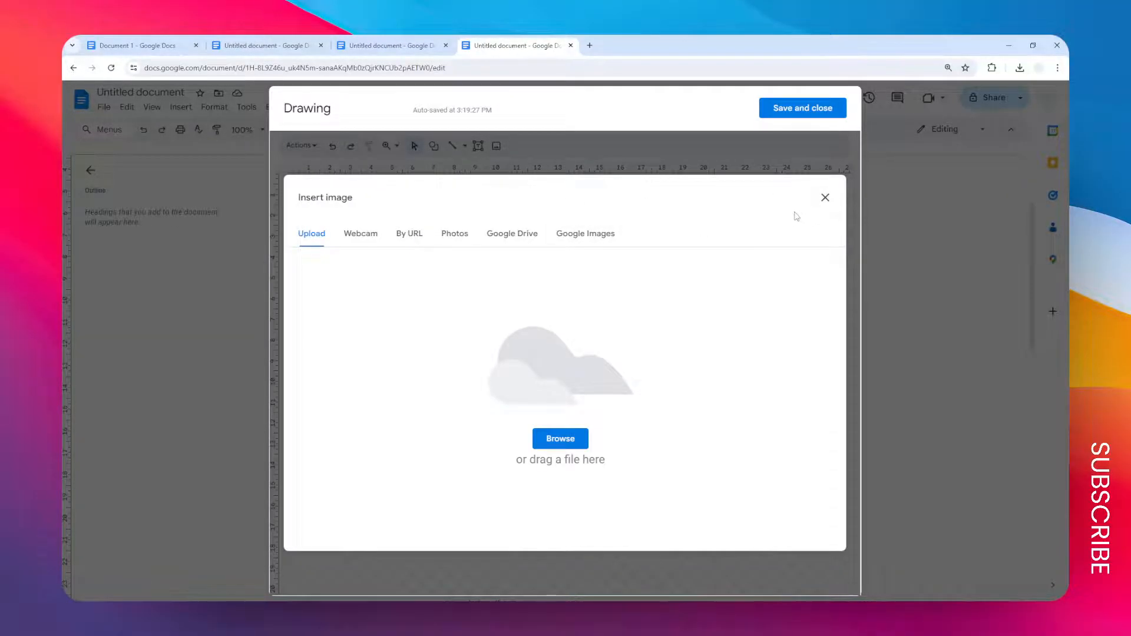
{"action": "left_click", "coordinate": [825, 198]}
{"action": "left_click", "coordinate": [528, 326]}
{"action": "left_click", "coordinate": [557, 448]}
- Add a text box reading "Caption Here" below the pasted image in the drawing
{"action": "left_click", "coordinate": [478, 145]}
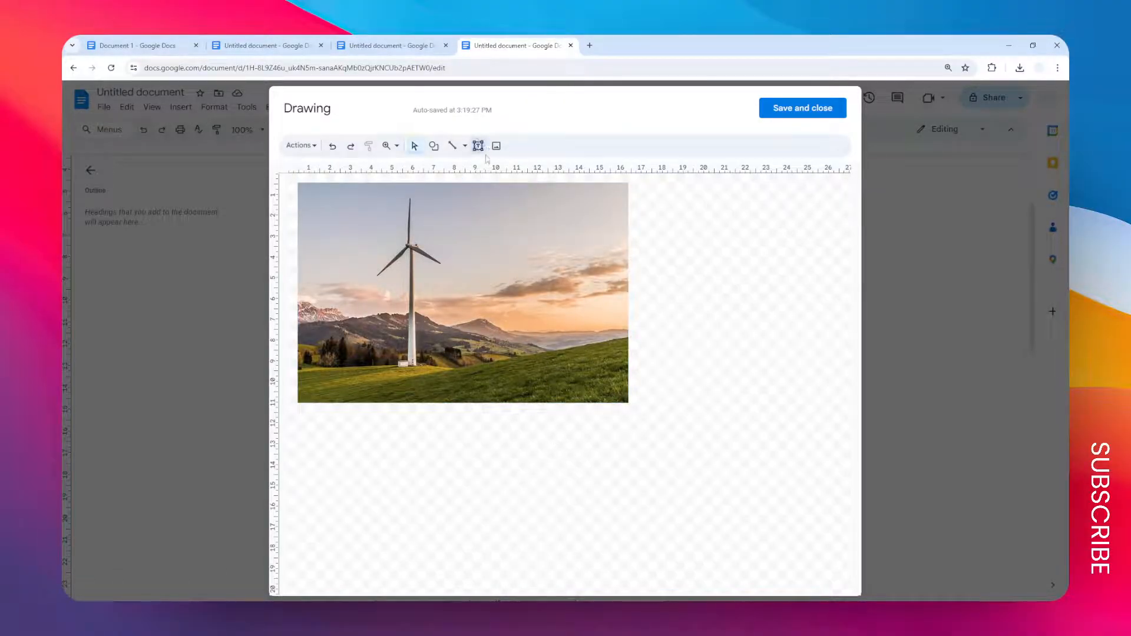
{"action": "left_click_drag", "start_coordinate": [400, 411], "coordinate": [510, 430]}
{"action": "type", "text": "Caption Here"}
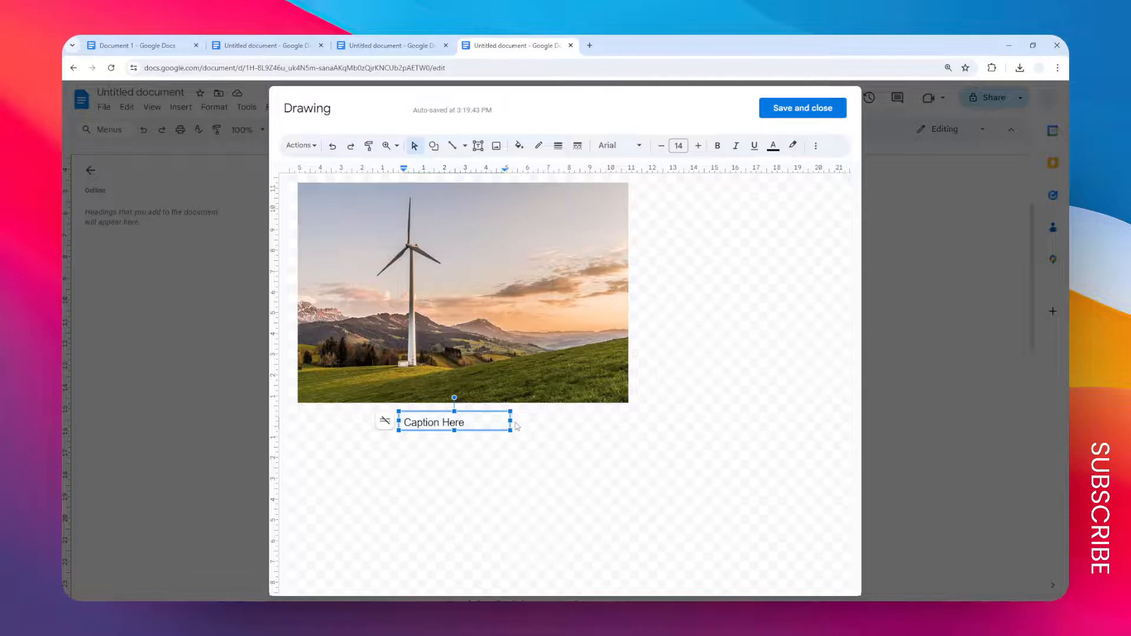
- Narrow the caption text box around its text and centre it directly against the image's lower edge
{"action": "left_click", "coordinate": [511, 420]}
{"action": "left_click_drag", "start_coordinate": [510, 421], "coordinate": [476, 403]}
{"action": "left_click", "coordinate": [543, 446]}
{"action": "left_click", "coordinate": [469, 416]}
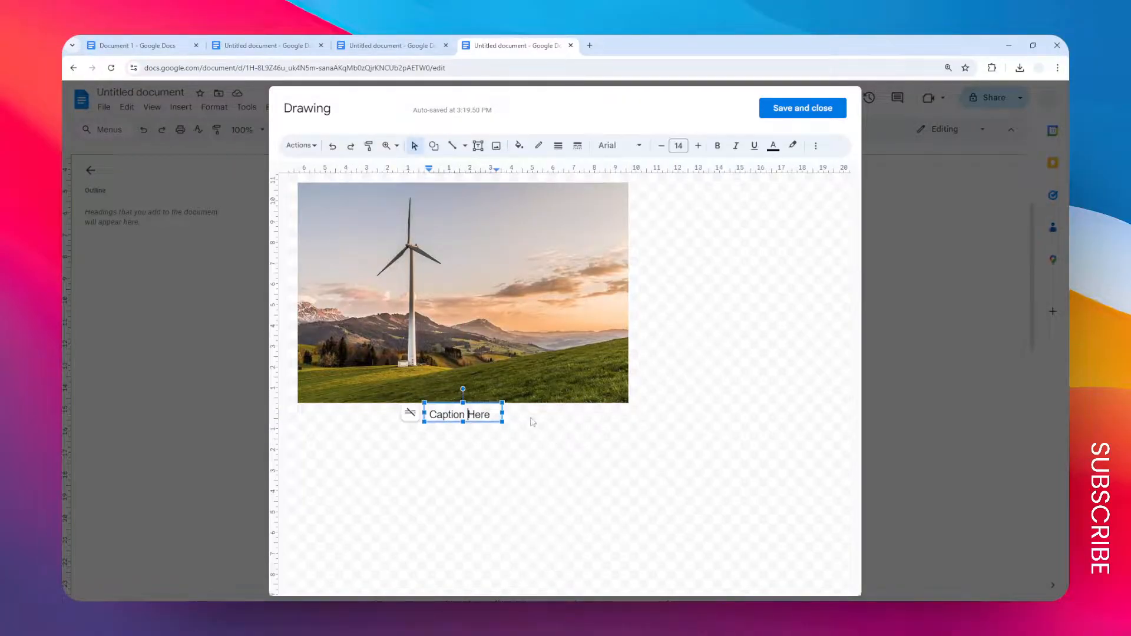
- Italicise the caption text in the drawing, colour it dark grey, and save the drawing into the document
{"action": "triple_click", "coordinate": [471, 416]}
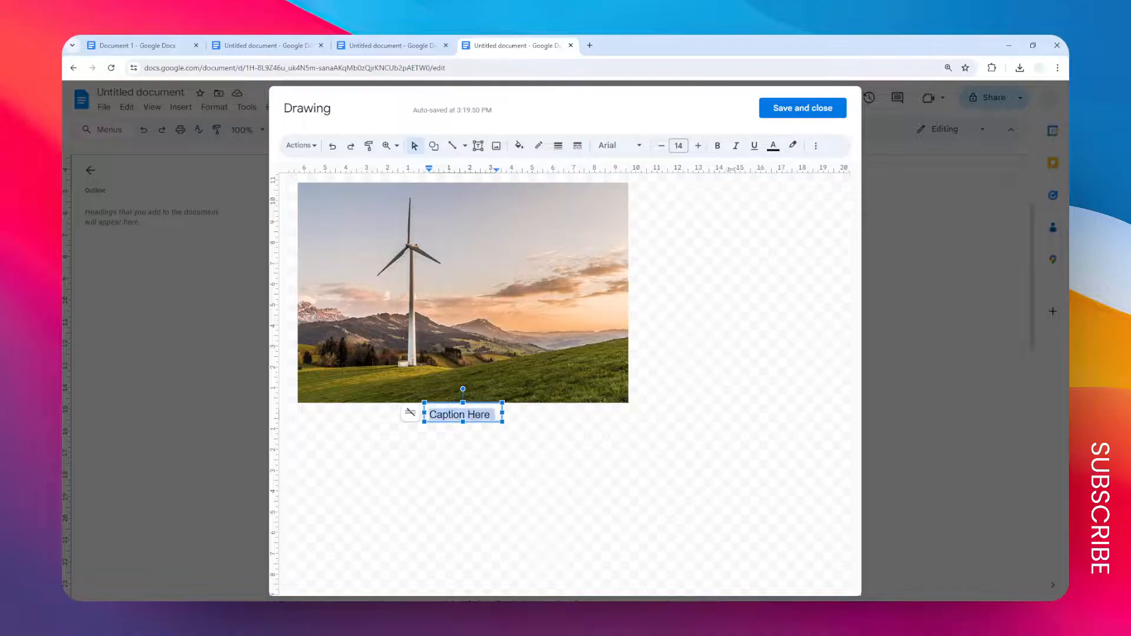
{"action": "left_click", "coordinate": [736, 145]}
{"action": "left_click", "coordinate": [754, 145]}
{"action": "left_click", "coordinate": [773, 145]}
{"action": "left_click", "coordinate": [754, 145]}
{"action": "left_click", "coordinate": [773, 145]}
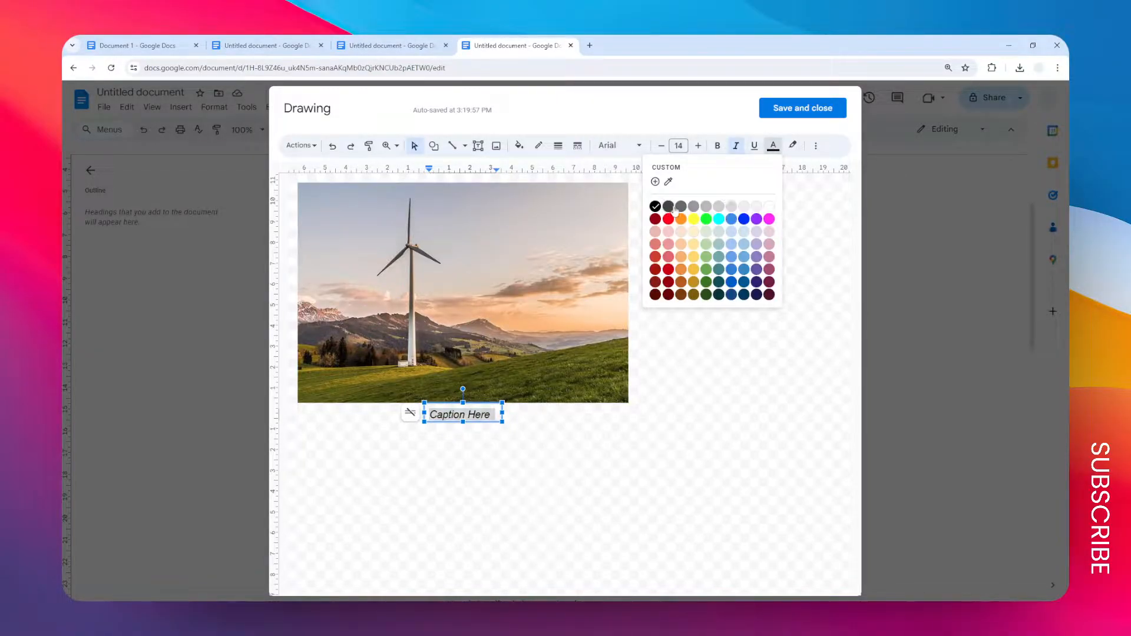
{"action": "left_click", "coordinate": [675, 208]}
{"action": "left_click", "coordinate": [725, 382]}
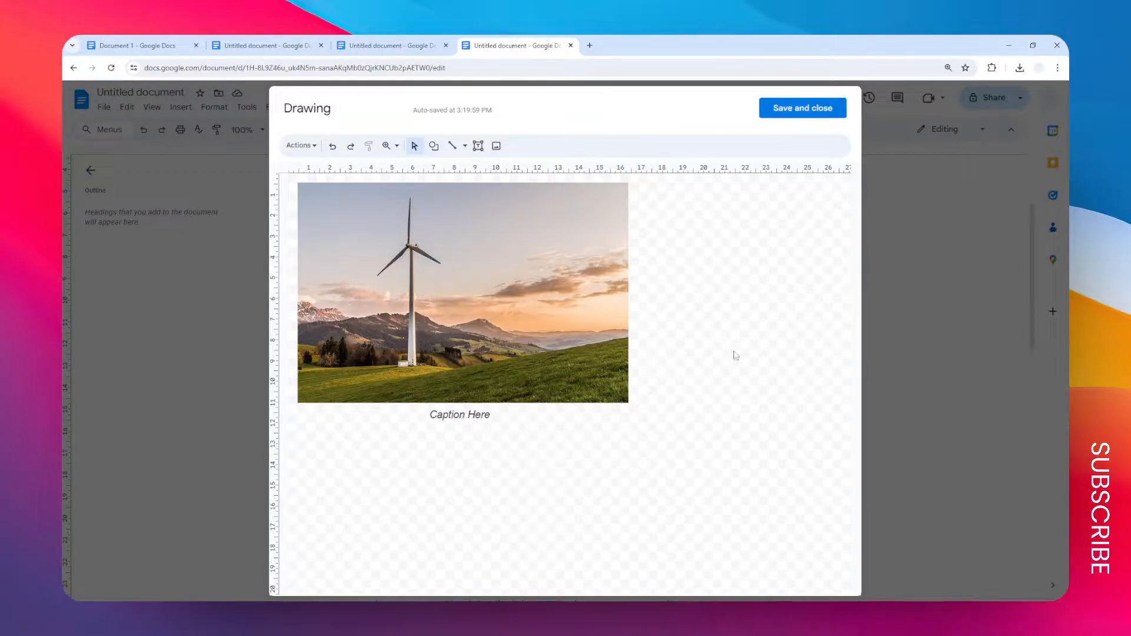
{"action": "left_click", "coordinate": [803, 110]}
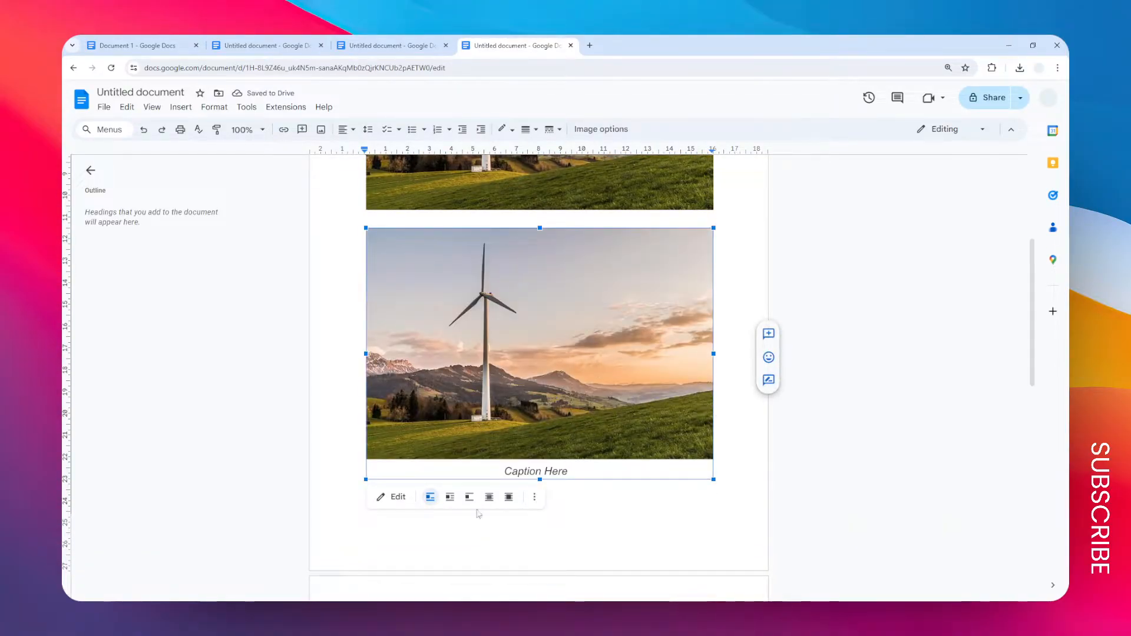
- Set the image-and-caption drawing to wrap text and move it higher on the page over the original image
{"action": "left_click", "coordinate": [448, 501]}
{"action": "left_click_drag", "start_coordinate": [621, 367], "coordinate": [635, 285]}
{"action": "scroll", "coordinate": [680, 366], "scroll_direction": "up", "scroll_amount": 2}
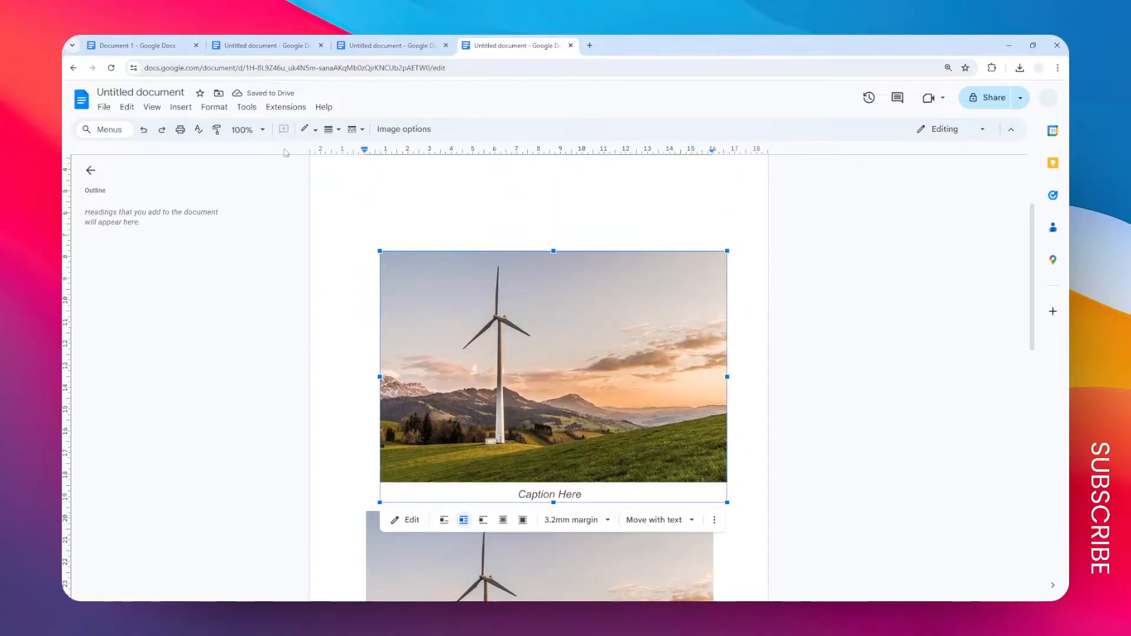
- Undo the drawing's last move and delete the original uncaptioned wind turbine image above it
{"action": "left_click", "coordinate": [150, 132]}
{"action": "left_click", "coordinate": [152, 132]}
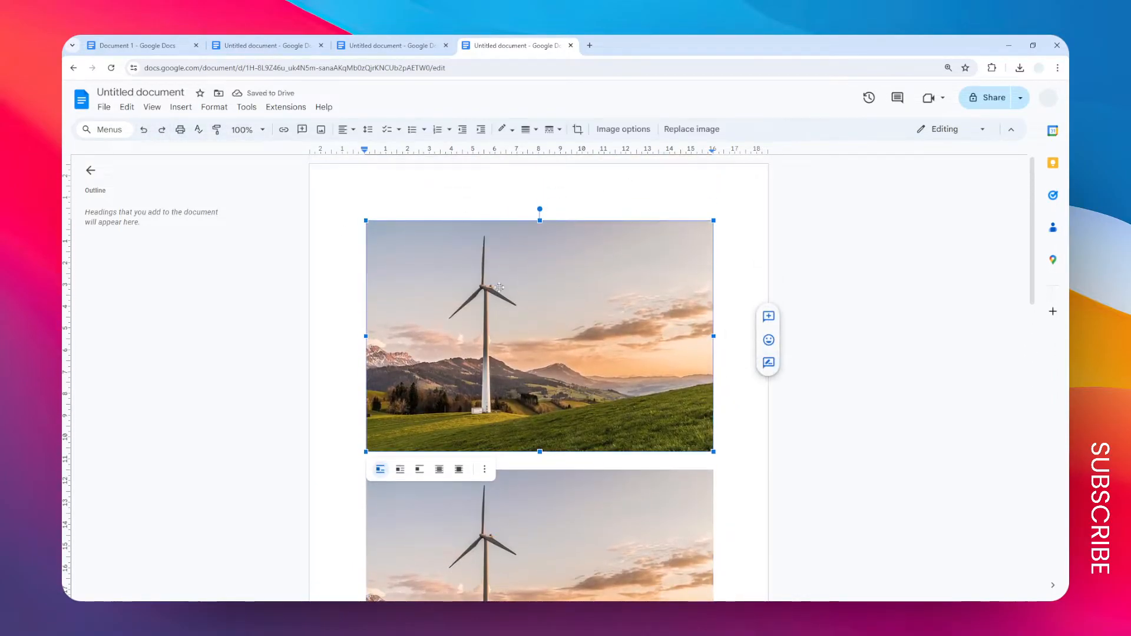
{"action": "key", "text": "ctrl+z"}
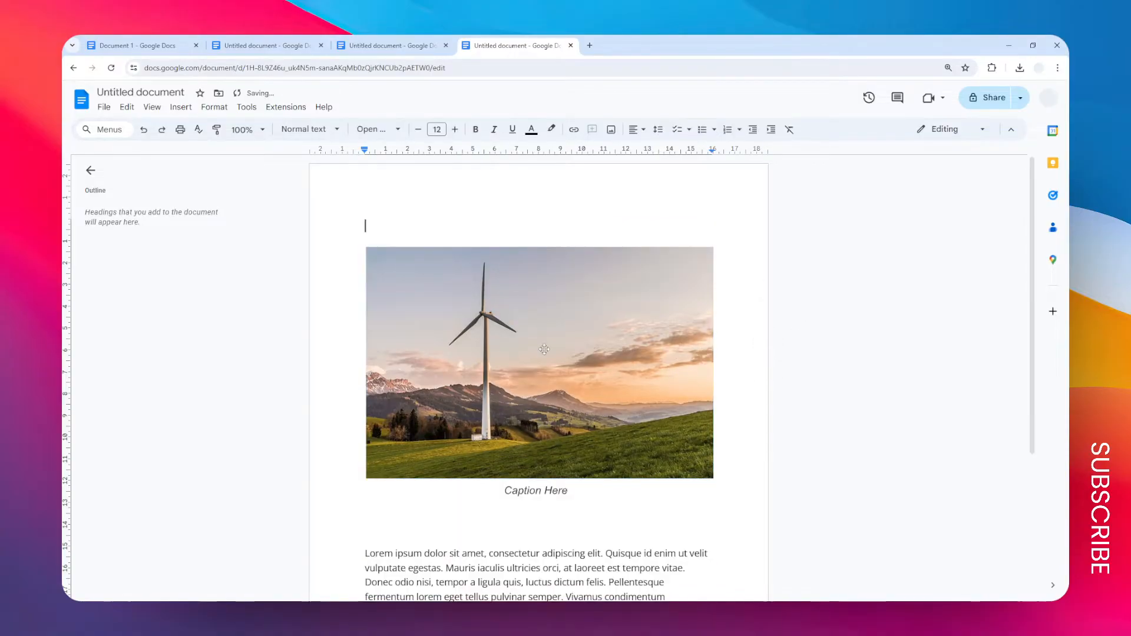
- Reopen the image-and-caption drawing for editing, select its caption text, and save and close the drawing
{"action": "scroll", "coordinate": [530, 307], "scroll_direction": "down", "scroll_amount": 1}
{"action": "left_click", "coordinate": [520, 298]}
{"action": "scroll", "coordinate": [519, 306], "scroll_direction": "up", "scroll_amount": 1}
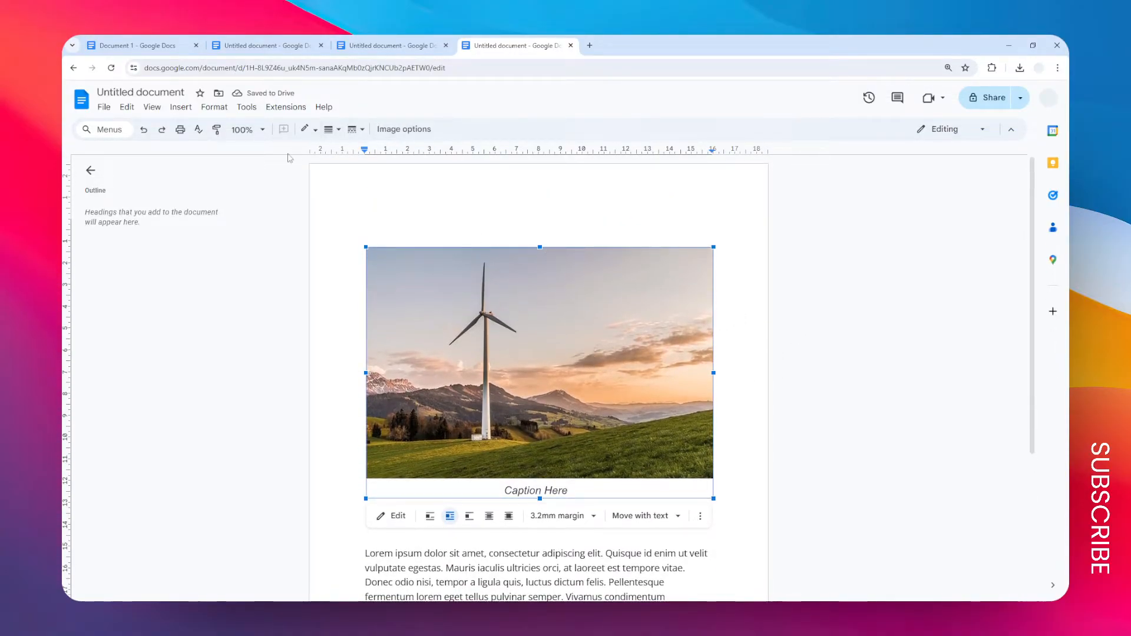
{"action": "left_click", "coordinate": [390, 516]}
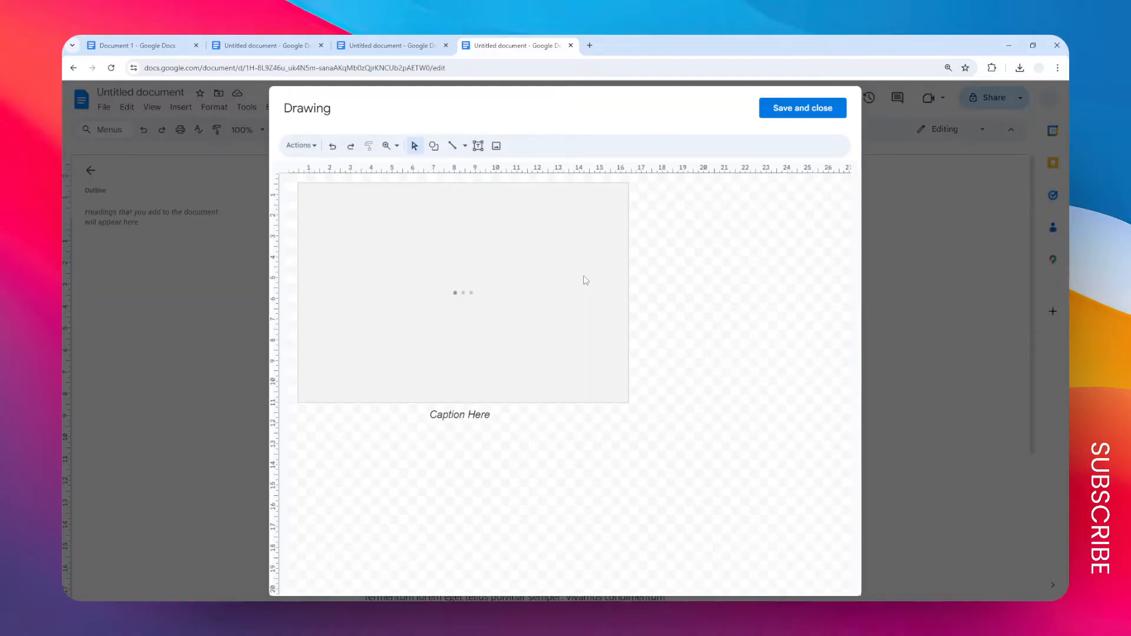
{"action": "left_click", "coordinate": [470, 407]}
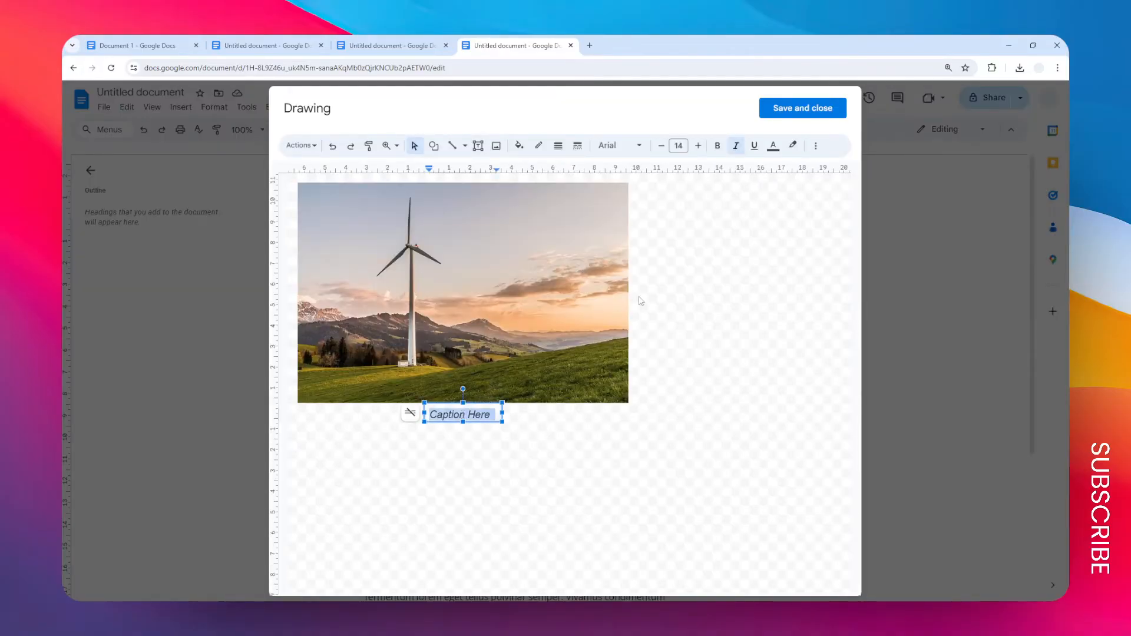
{"action": "left_click", "coordinate": [708, 255]}
{"action": "left_click", "coordinate": [812, 110]}
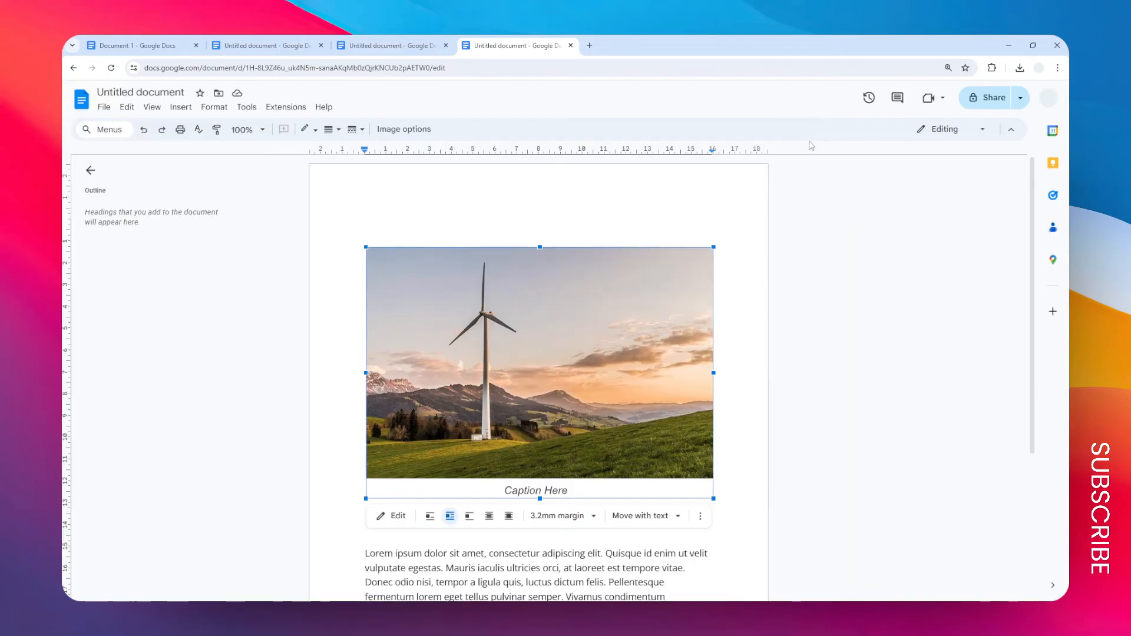